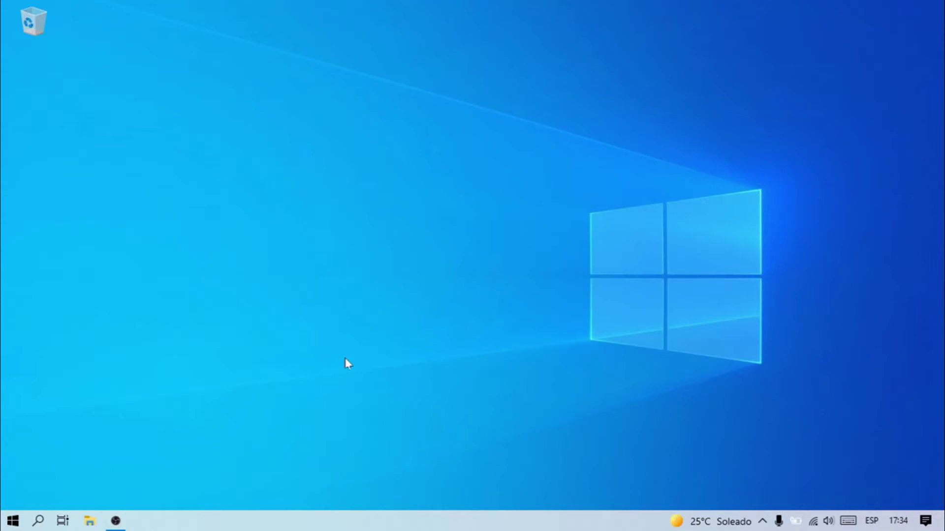
Pause Windows Update for 7 days in the Windows settings, leaving the settings closed
{"action": "left_click", "coordinate": [12, 521]}
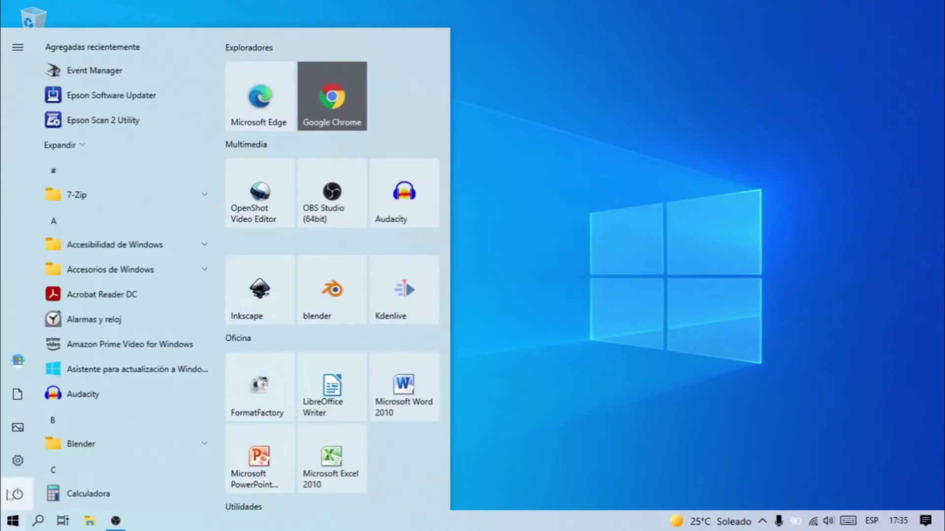
{"action": "left_click", "coordinate": [21, 461]}
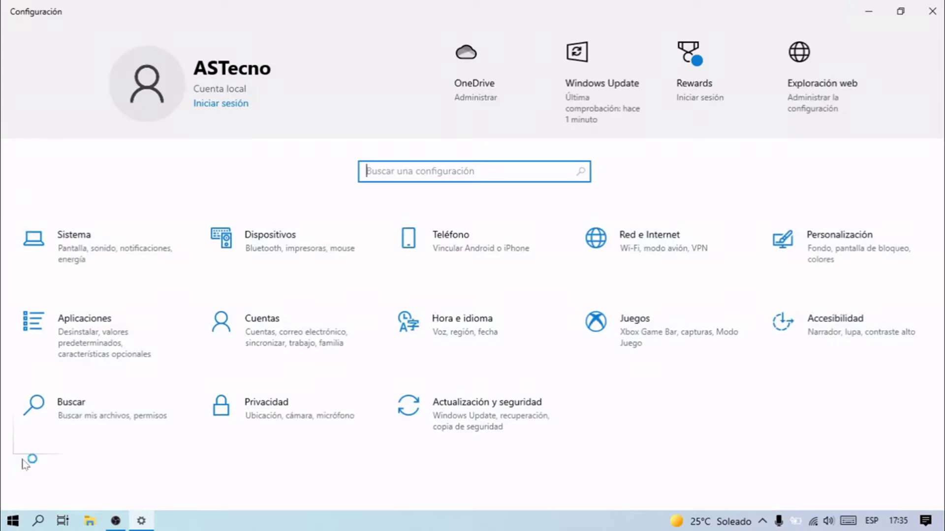
{"action": "left_click", "coordinate": [489, 409]}
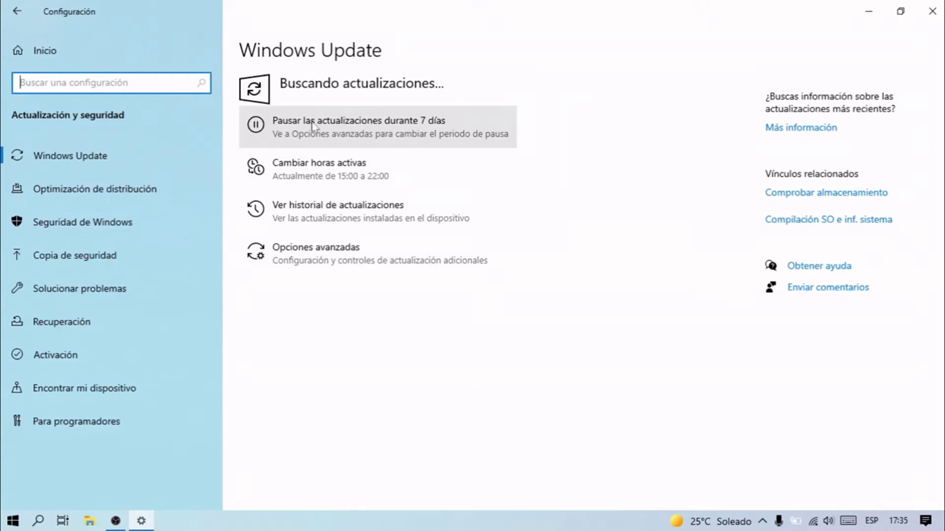
{"action": "left_click", "coordinate": [313, 126]}
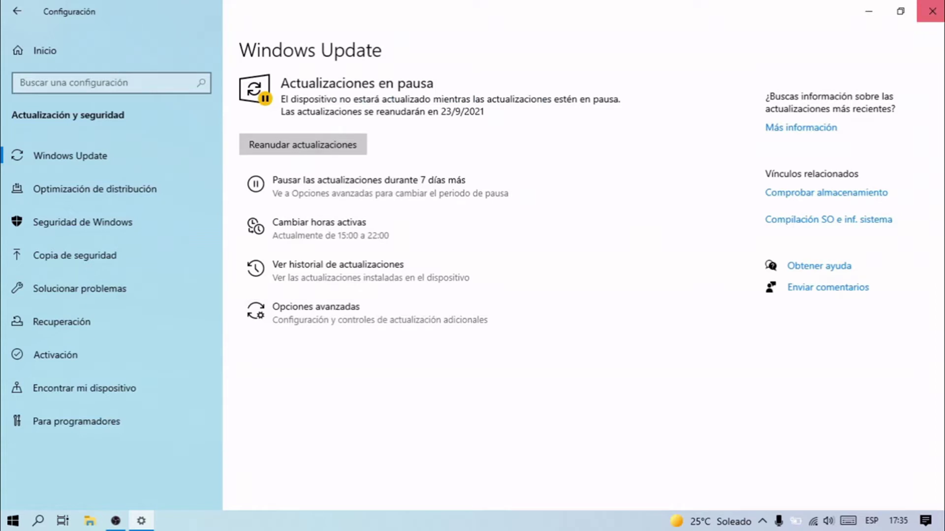
{"action": "left_click", "coordinate": [932, 11]}
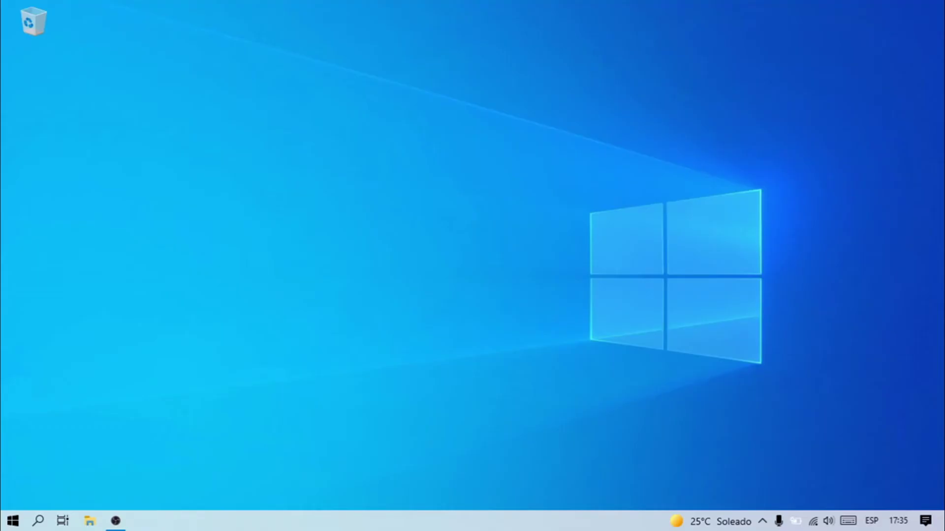
Restart the computer into the Windows recovery options screen (Elegir una opción)
{"action": "left_click", "coordinate": [12, 523]}
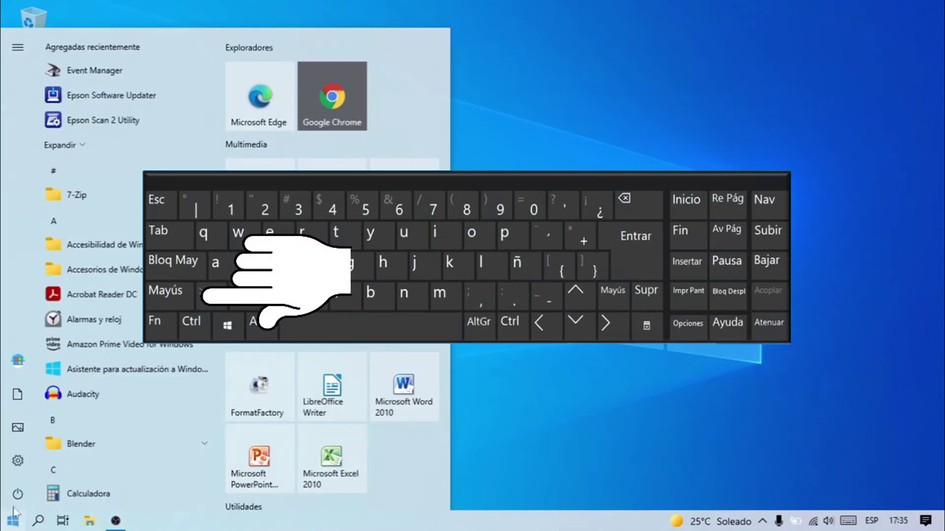
{"action": "left_click", "coordinate": [28, 491]}
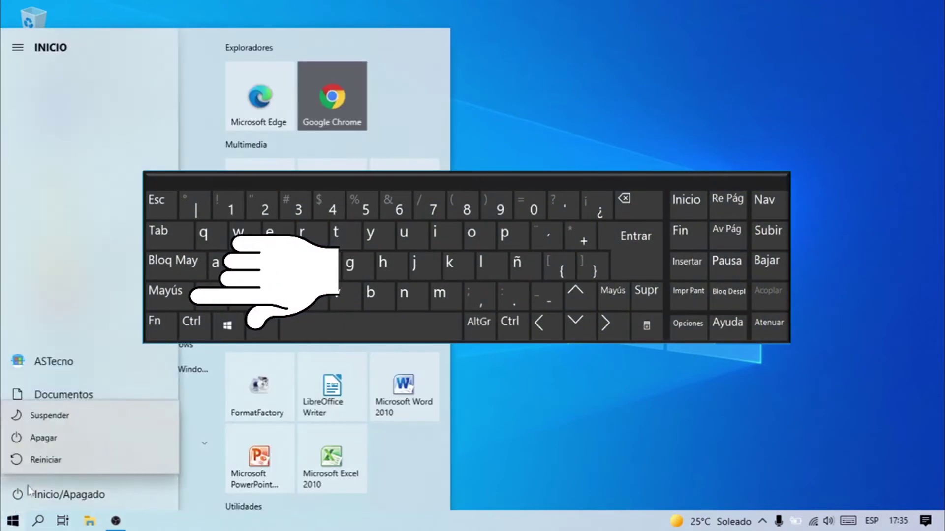
{"action": "left_click", "coordinate": [63, 461]}
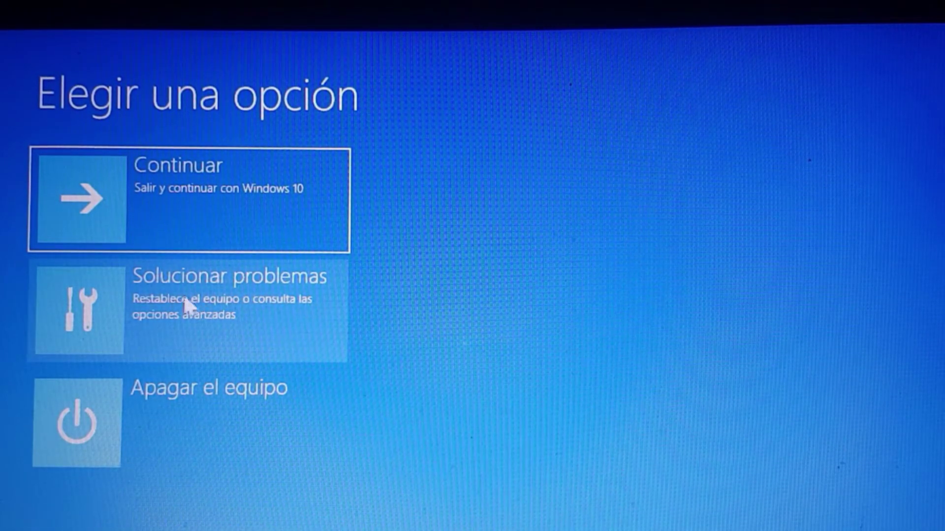
Restart through the advanced troubleshooting startup settings and choose startup option 4, Habilitar modo seguro
{"action": "left_click", "coordinate": [166, 295]}
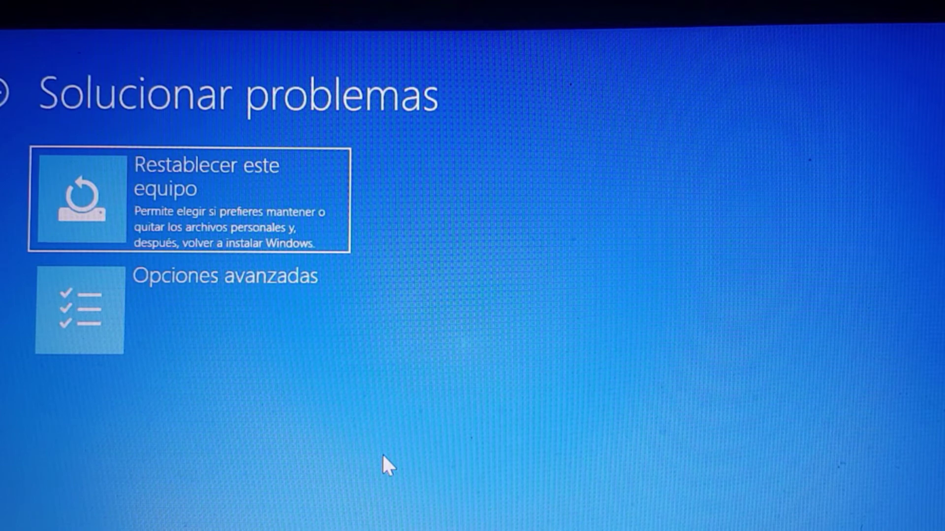
{"action": "left_click", "coordinate": [206, 311]}
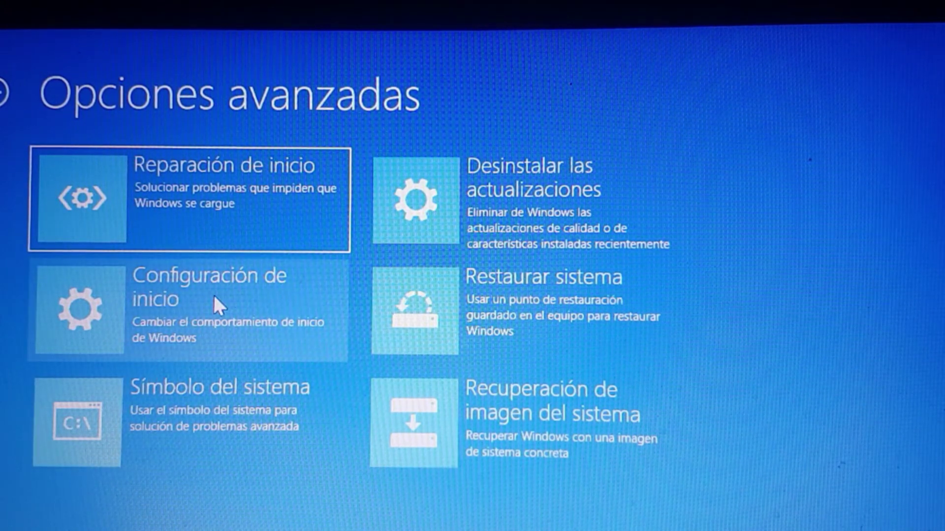
{"action": "left_click", "coordinate": [213, 295]}
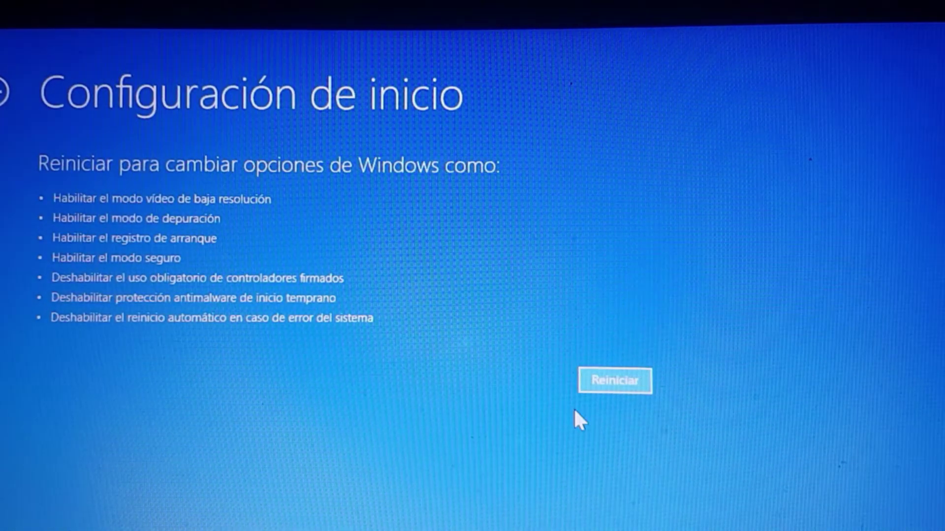
{"action": "left_click", "coordinate": [608, 385]}
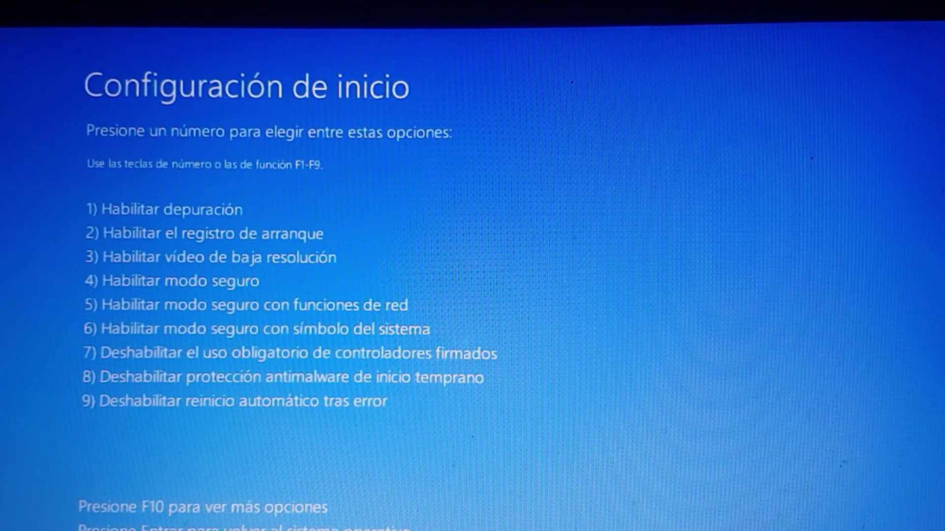
{"action": "key", "text": "4"}
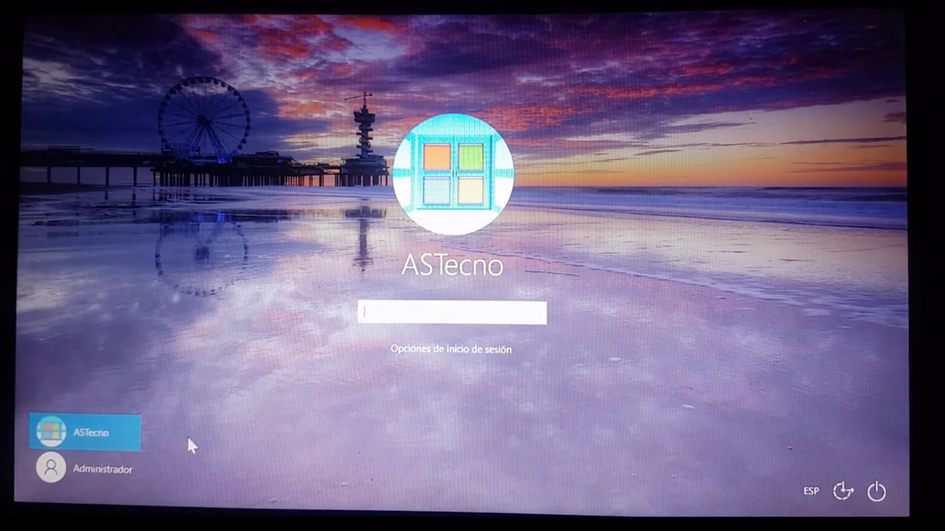
Switch the sign-in keyboard layout to ESP LAA and sign in to the ASTecno account with the account password
{"action": "key", "text": "alt+shift"}
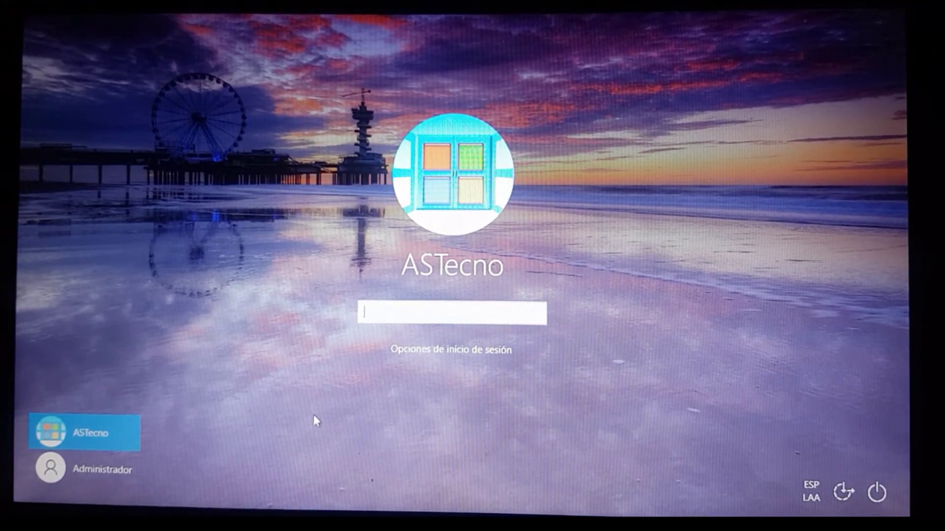
{"action": "type", "text": "****"}
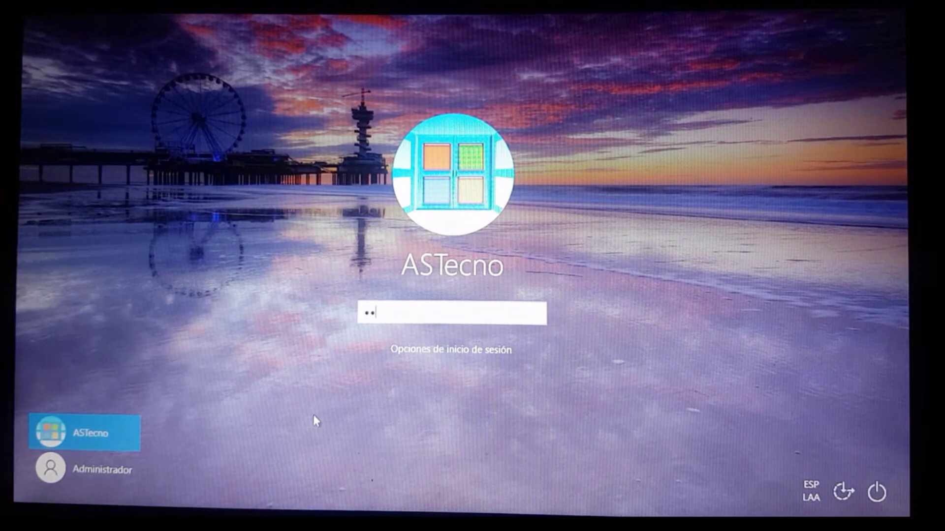
{"action": "key", "text": "Return"}
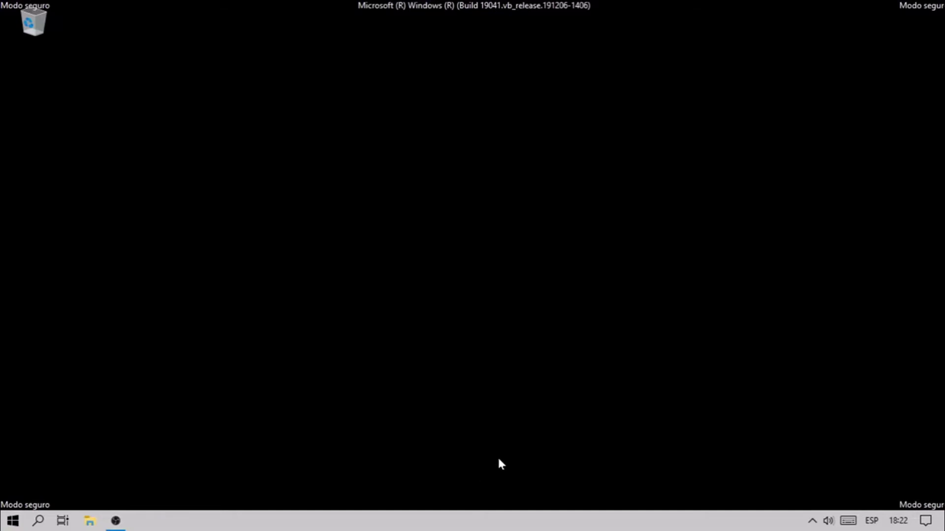
Open the user accounts management window for ASTecno from the Task Manager, close the Task Manager and reposition the accounts window
{"action": "right_click", "coordinate": [469, 522]}
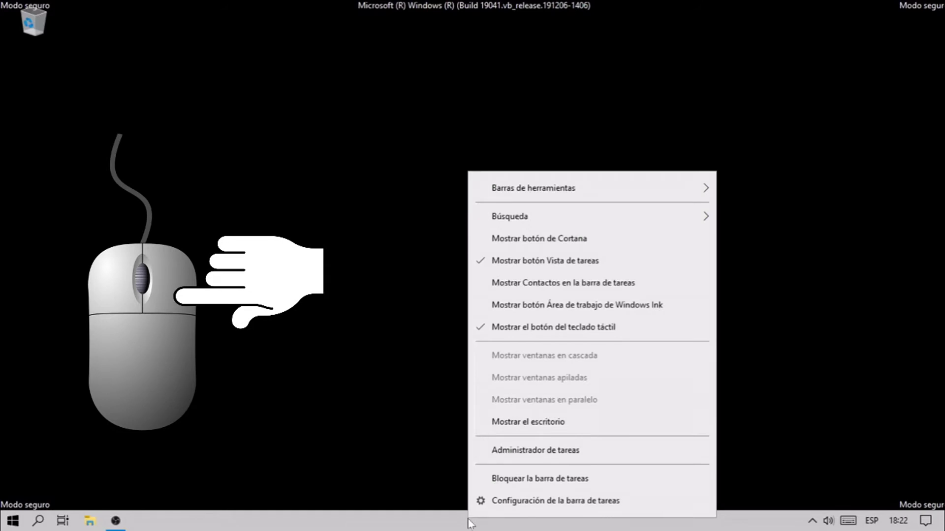
{"action": "left_click", "coordinate": [530, 451]}
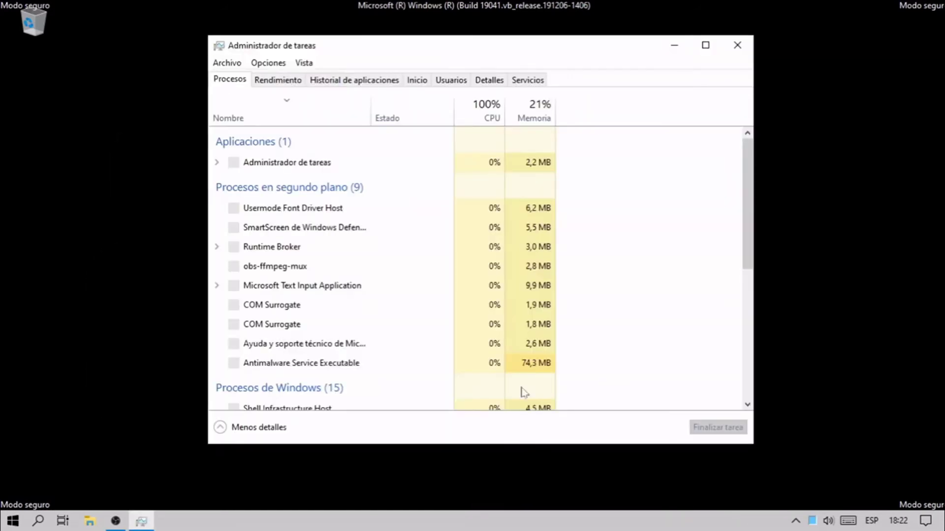
{"action": "left_click", "coordinate": [455, 82]}
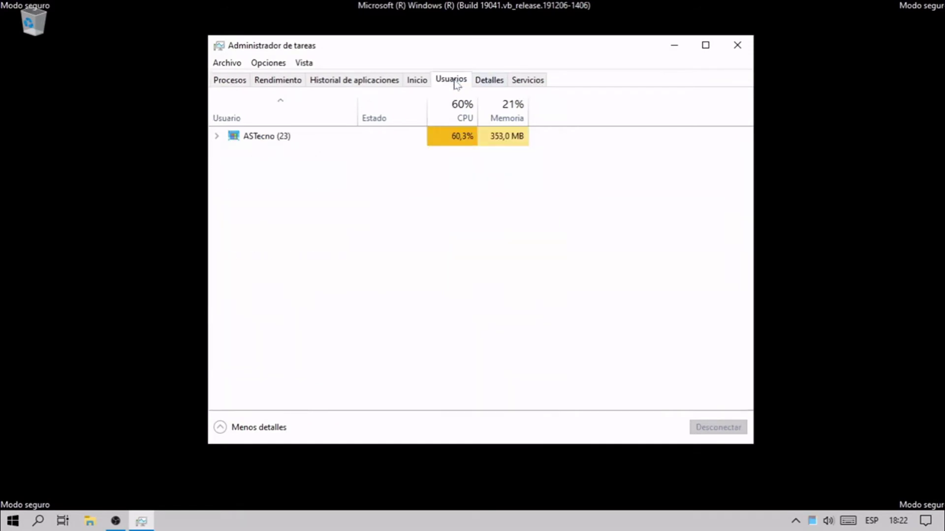
{"action": "right_click", "coordinate": [260, 137]}
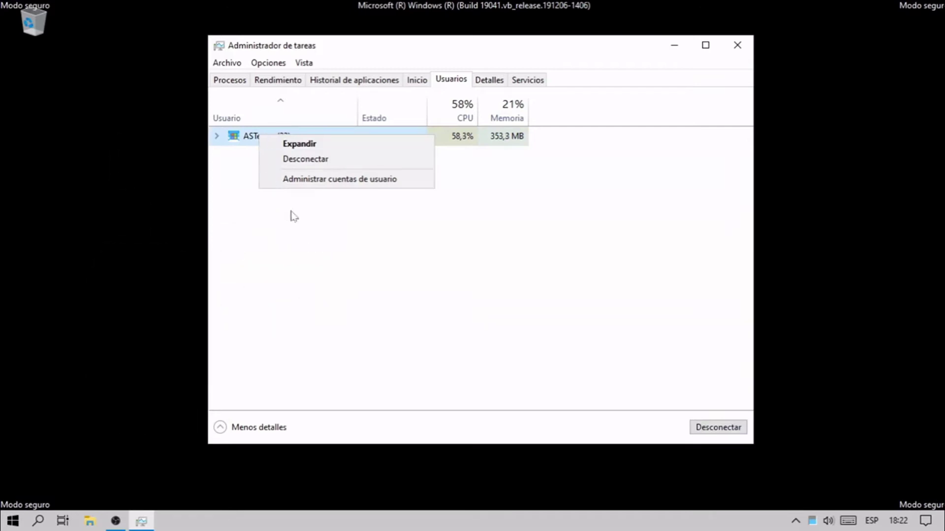
{"action": "left_click", "coordinate": [323, 180]}
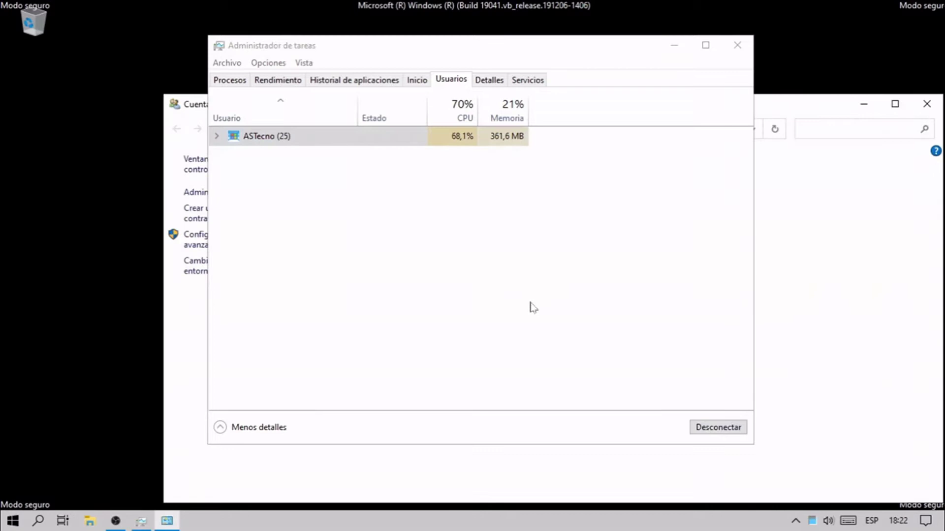
{"action": "left_click", "coordinate": [738, 46]}
{"action": "left_click_drag", "start_coordinate": [594, 114], "coordinate": [516, 64]}
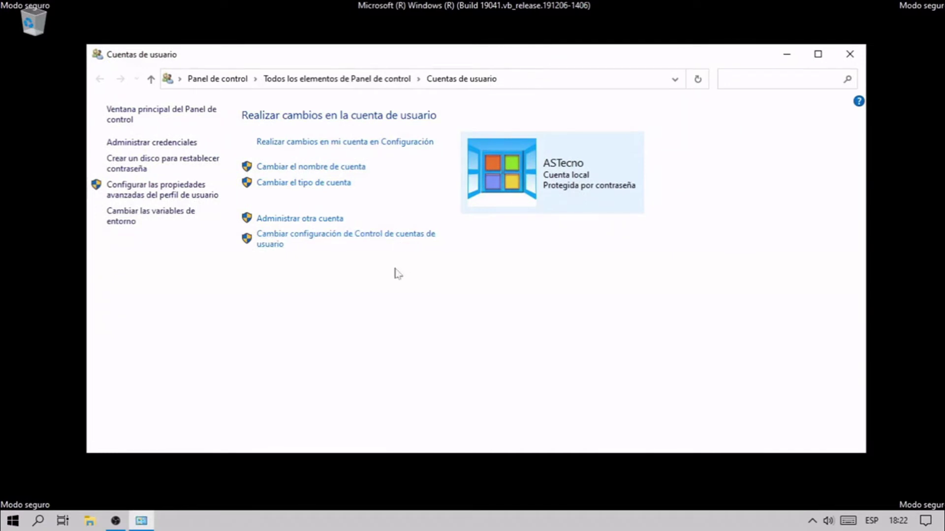
Add a local user account named dos, entering and confirming its password and setting the password hint to 2
{"action": "left_click", "coordinate": [296, 219]}
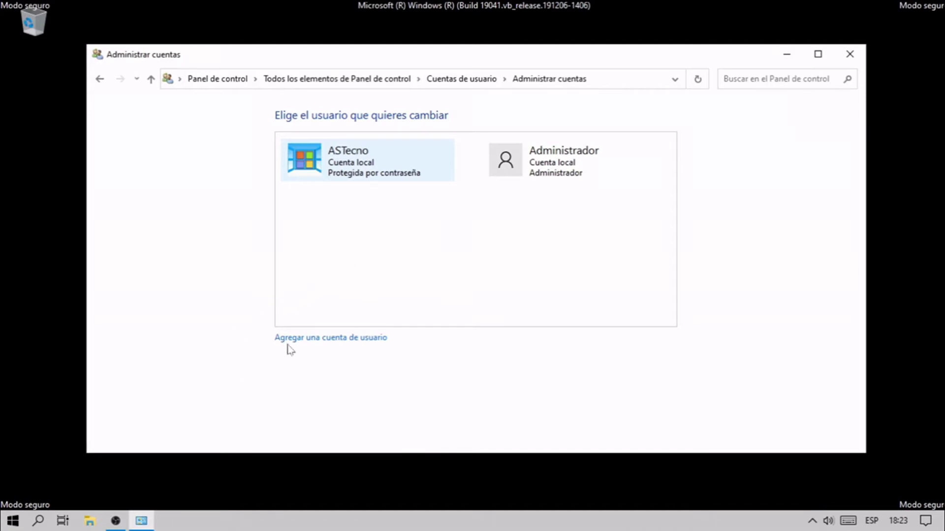
{"action": "left_click", "coordinate": [328, 339]}
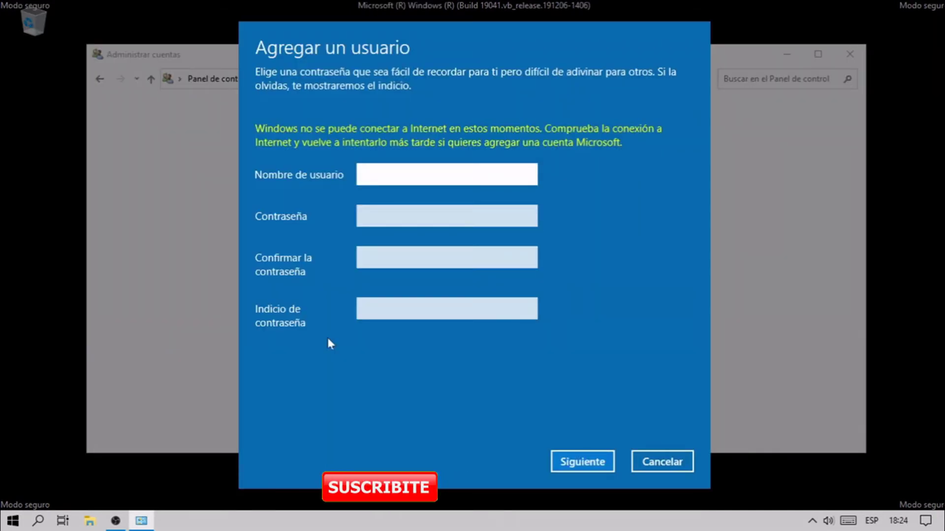
{"action": "type", "text": "dos"}
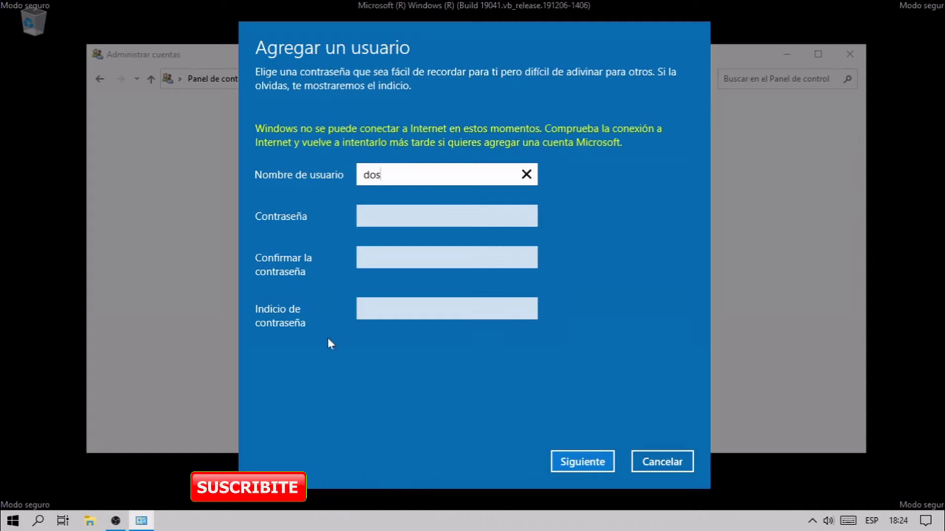
{"action": "key", "text": "Tab"}
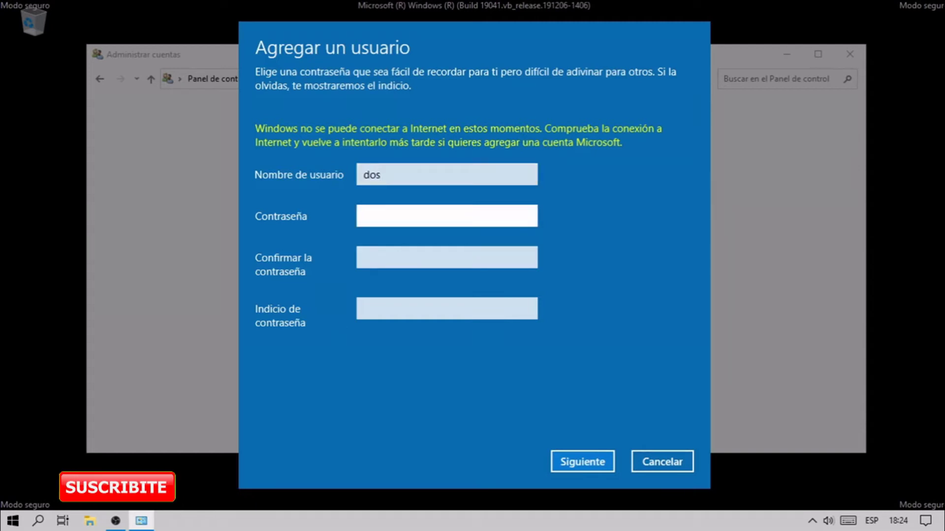
{"action": "type", "text": "1"}
{"action": "key", "text": "Tab"}
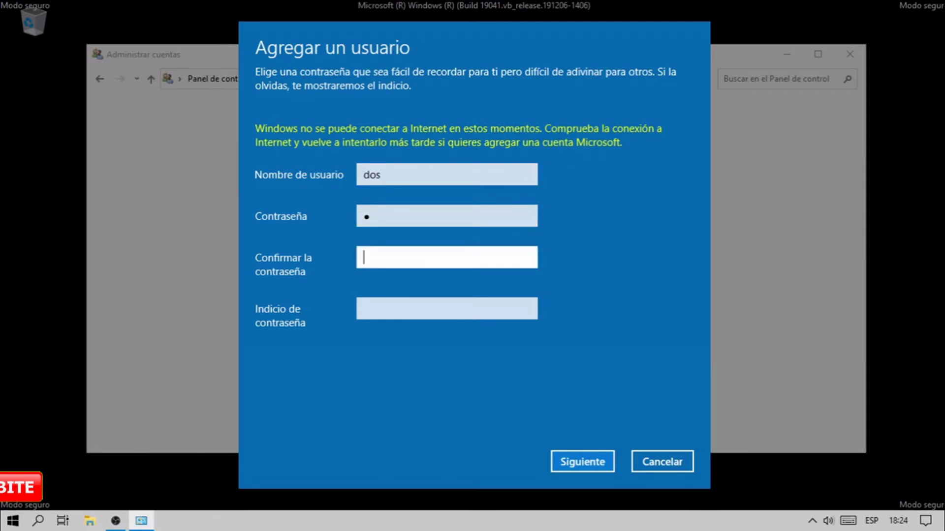
{"action": "type", "text": "1"}
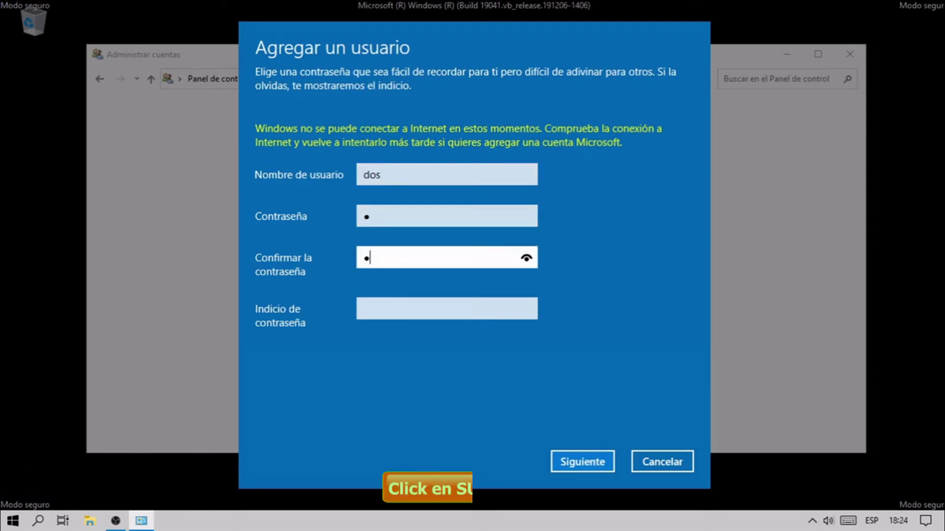
{"action": "key", "text": "Tab"}
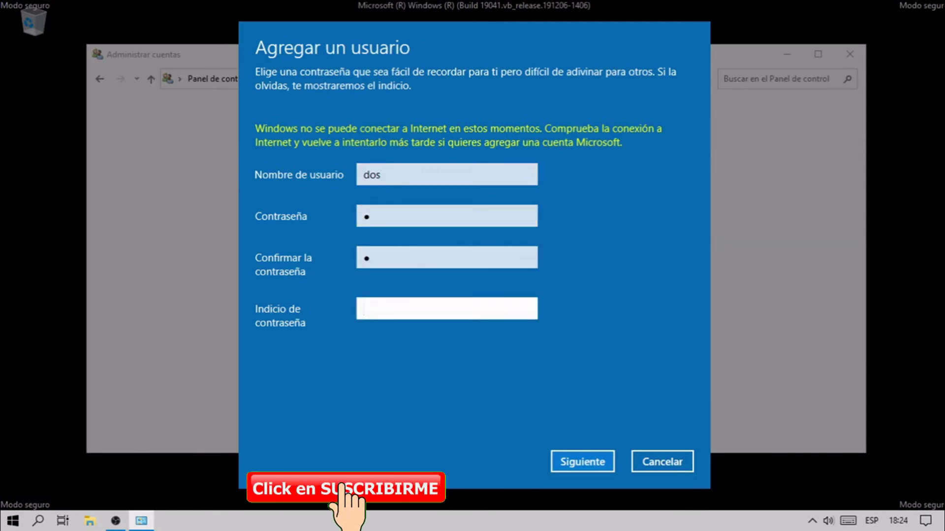
{"action": "type", "text": "2"}
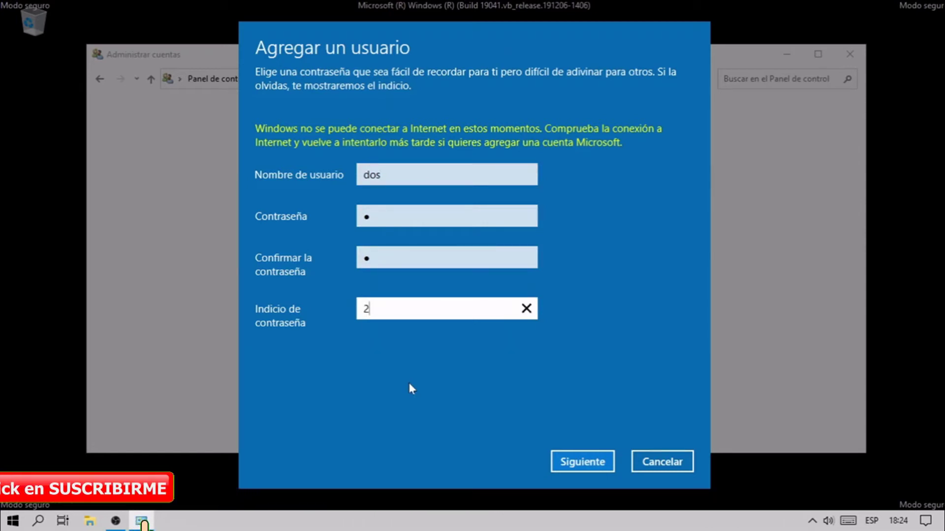
{"action": "left_click", "coordinate": [587, 464]}
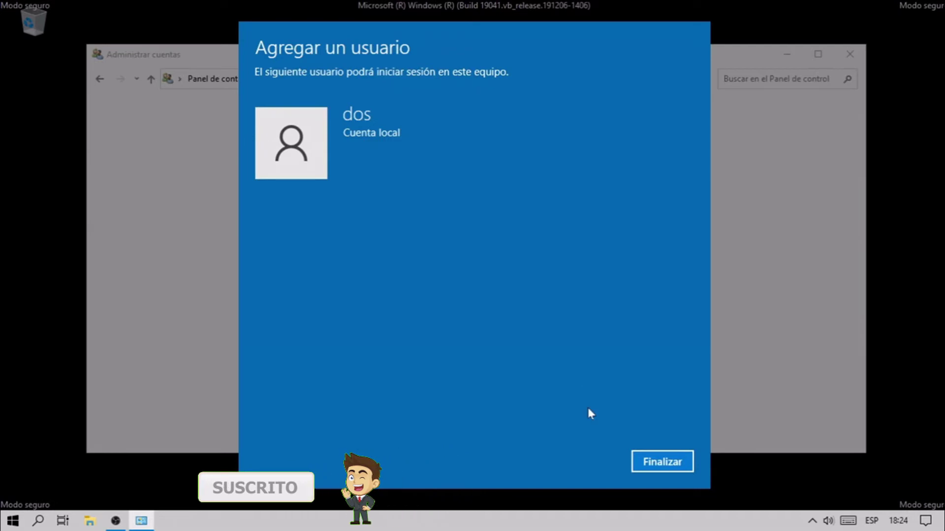
{"action": "left_click", "coordinate": [659, 460]}
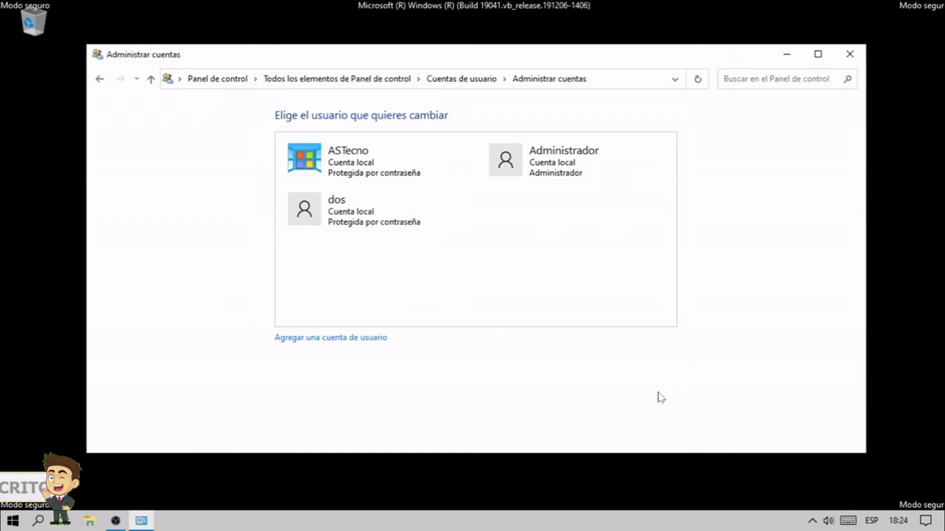
Change the dos account's type from the accounts list to Administrador and close the accounts window
{"action": "left_click", "coordinate": [348, 215]}
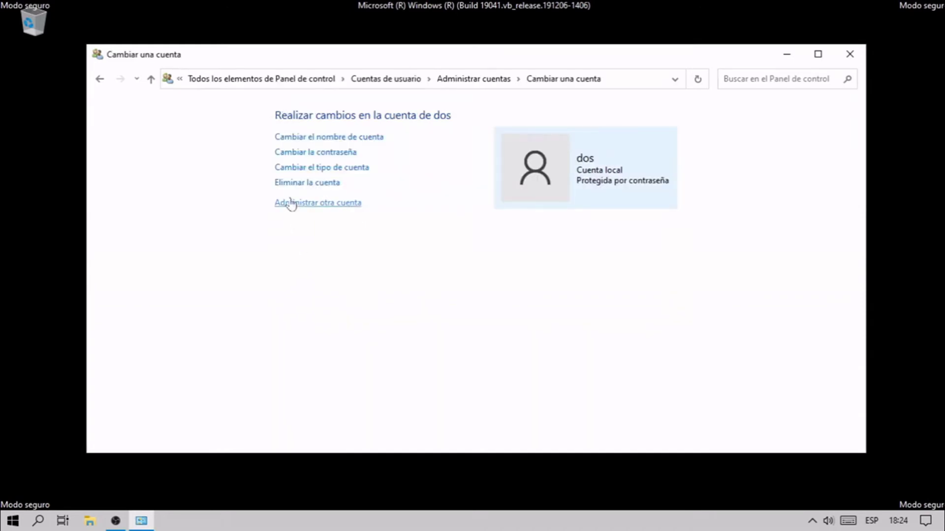
{"action": "left_click", "coordinate": [299, 168]}
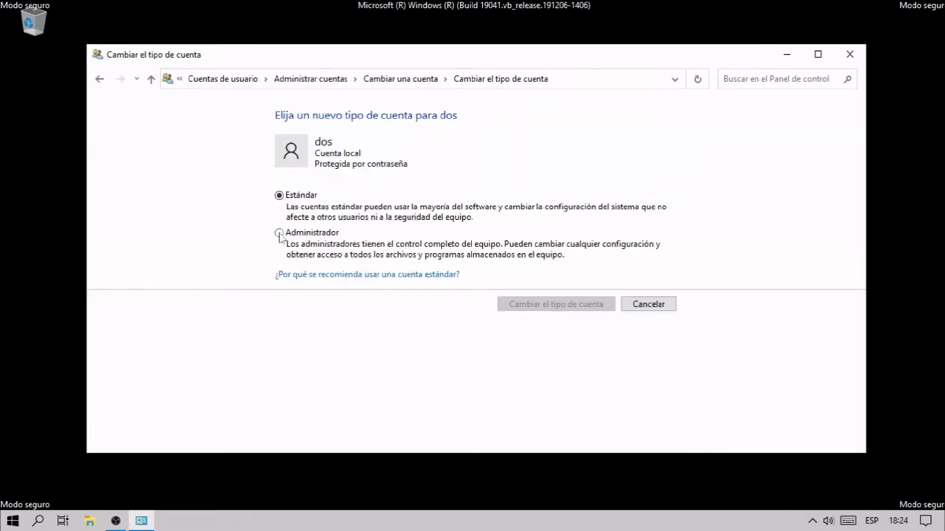
{"action": "left_click", "coordinate": [278, 233]}
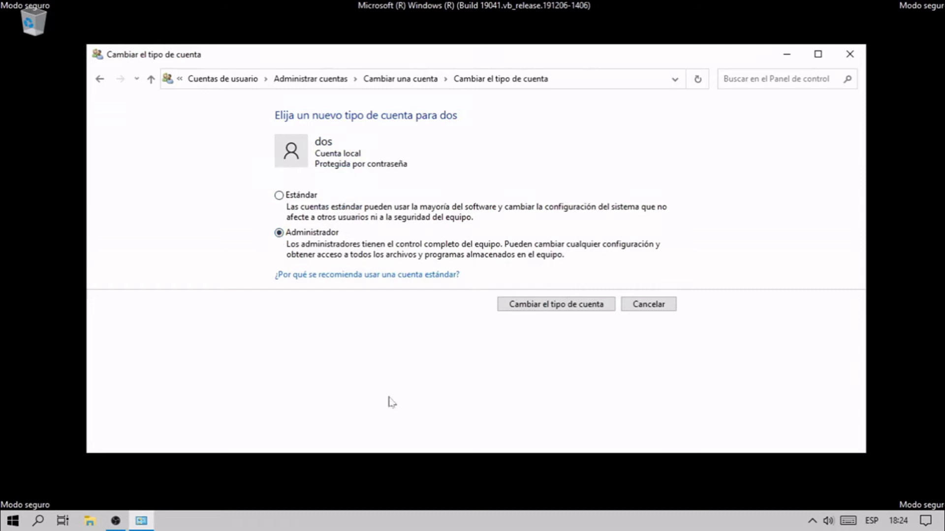
{"action": "left_click", "coordinate": [570, 307]}
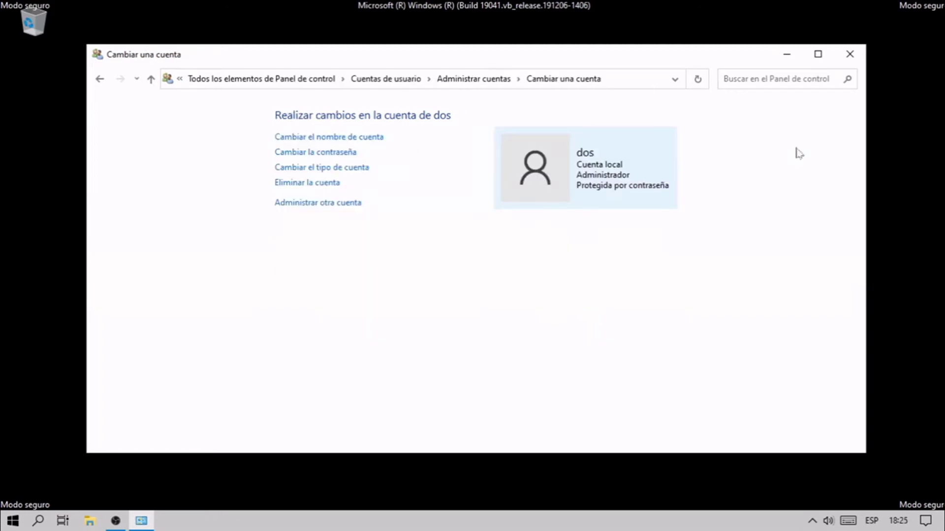
{"action": "left_click", "coordinate": [850, 54]}
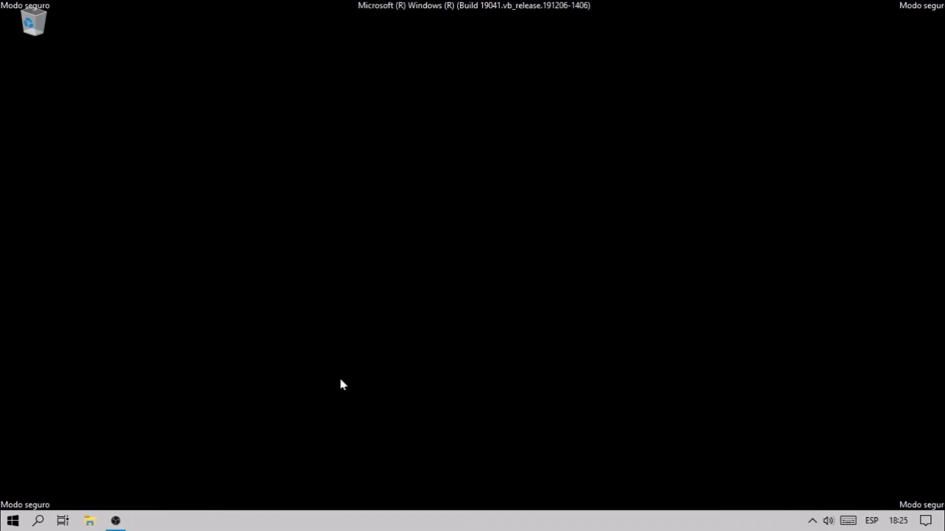
Restart the computer out of safe mode and sign in to the ASTecno account with the account password
{"action": "left_click", "coordinate": [12, 522]}
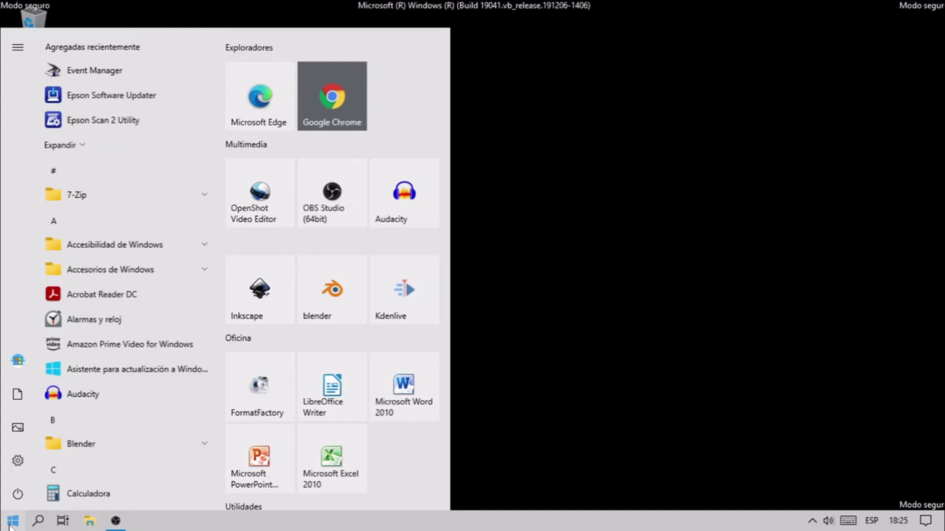
{"action": "left_click", "coordinate": [18, 494]}
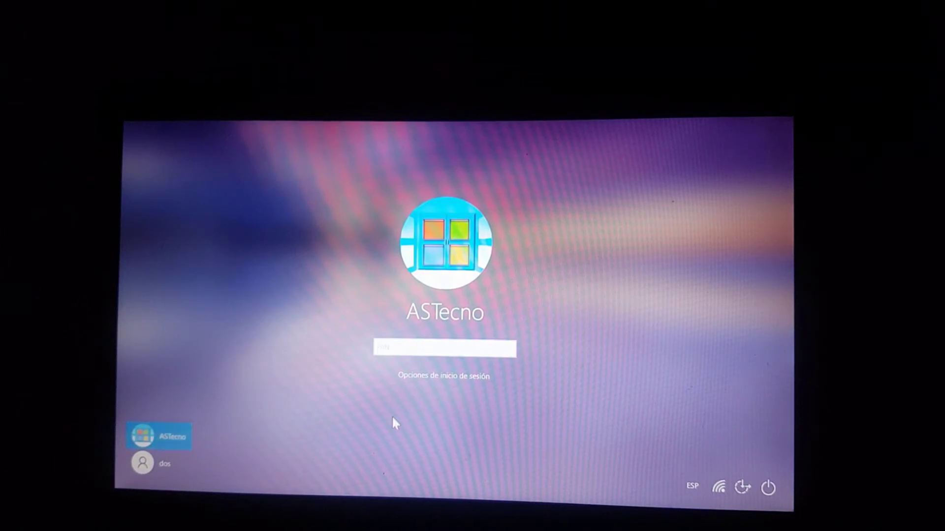
{"action": "type", "text": "••••"}
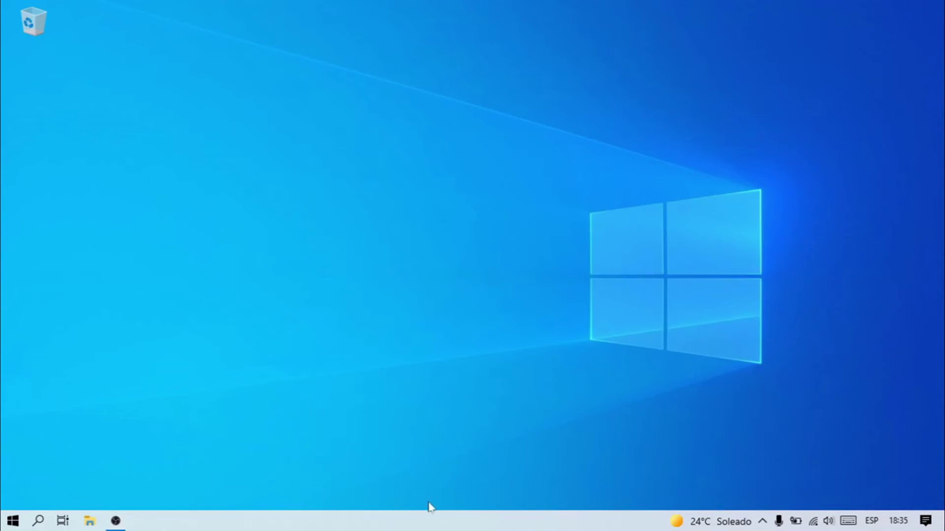
Open the Task Manager's list of users and launch user account management for ASTecno
{"action": "right_click", "coordinate": [448, 521]}
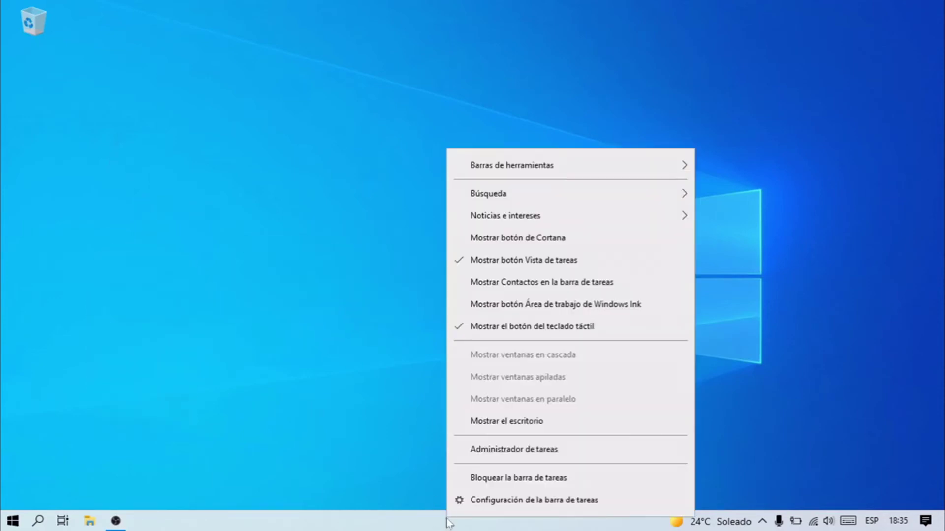
{"action": "left_click", "coordinate": [507, 453]}
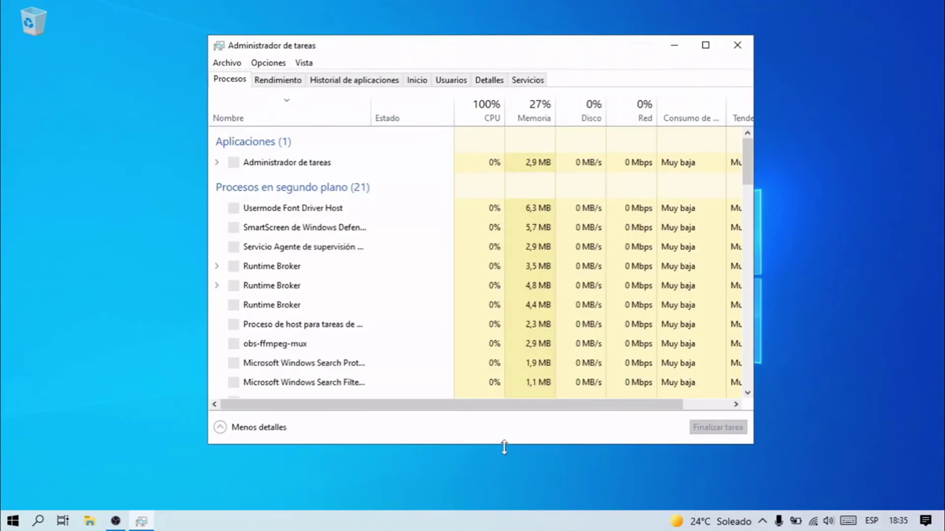
{"action": "left_click", "coordinate": [452, 80]}
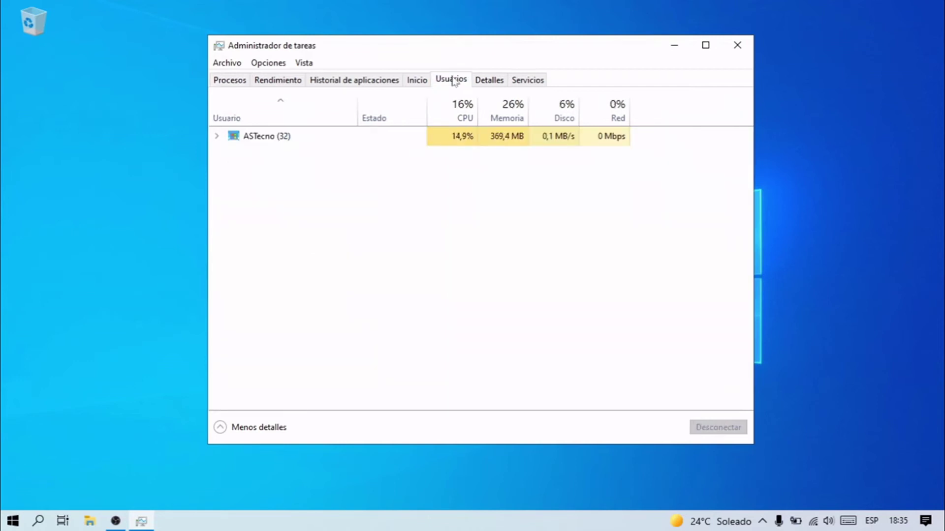
{"action": "right_click", "coordinate": [251, 140]}
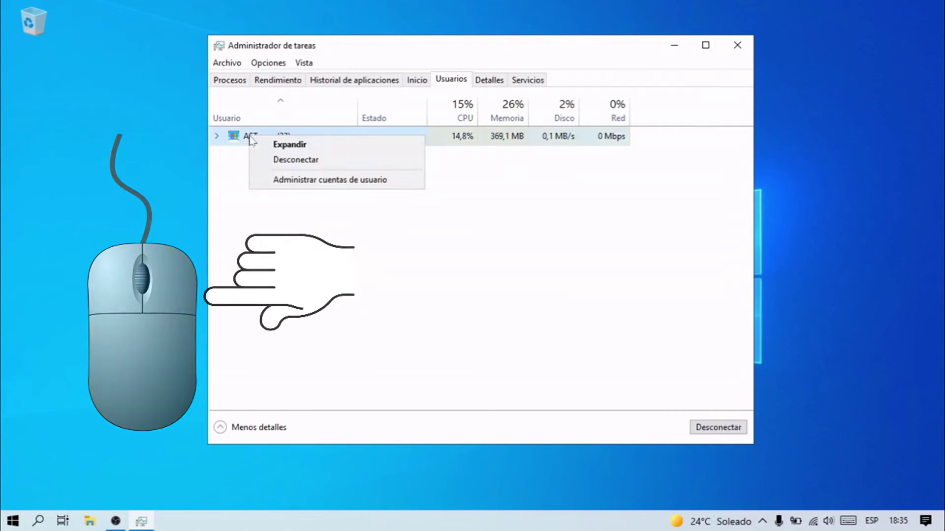
{"action": "left_click", "coordinate": [310, 180]}
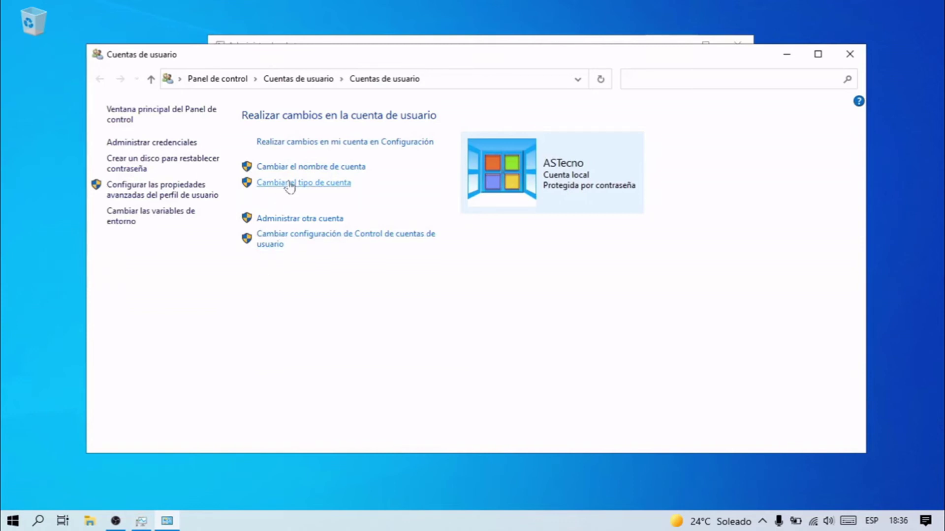
Change the ASTecno account type to Administrador, authorizing with the dos account's password, and close the accounts window and Task Manager
{"action": "left_click", "coordinate": [290, 183]}
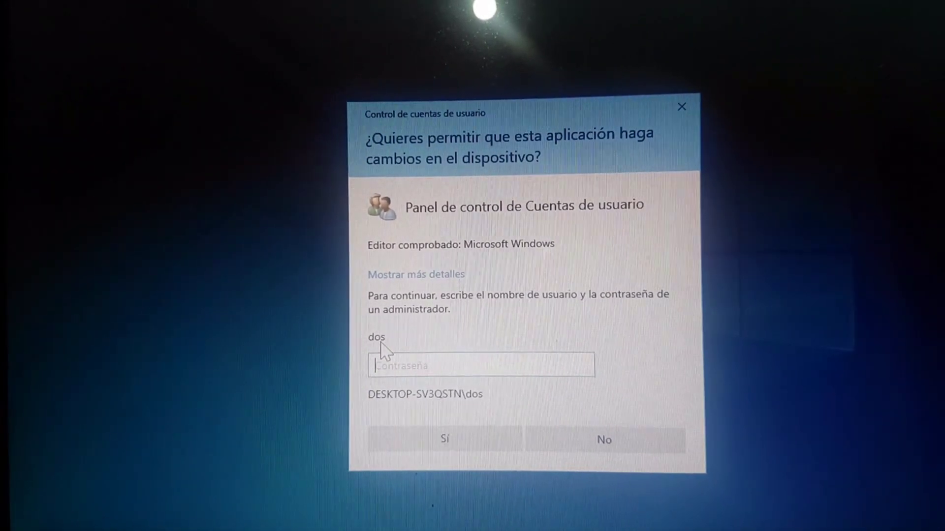
{"action": "left_click", "coordinate": [394, 374]}
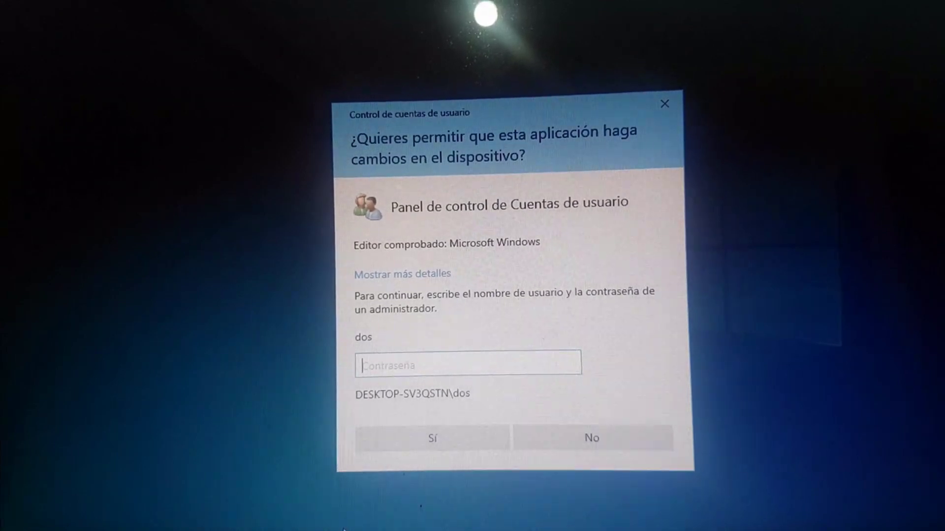
{"action": "type", "text": "1"}
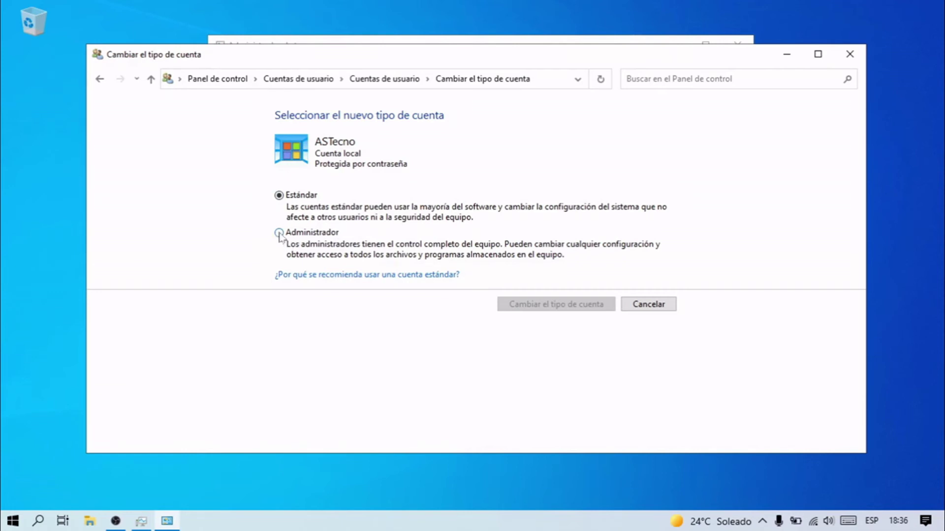
{"action": "left_click", "coordinate": [279, 233]}
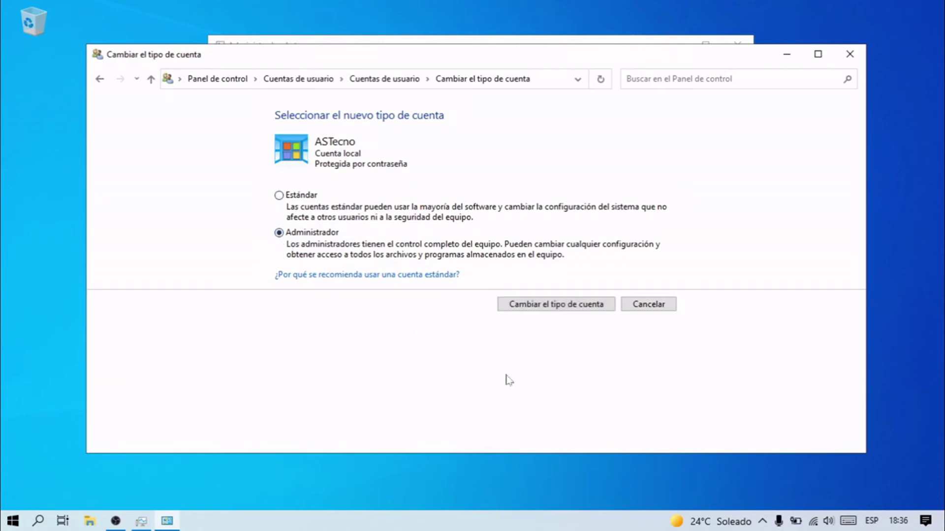
{"action": "left_click", "coordinate": [556, 304]}
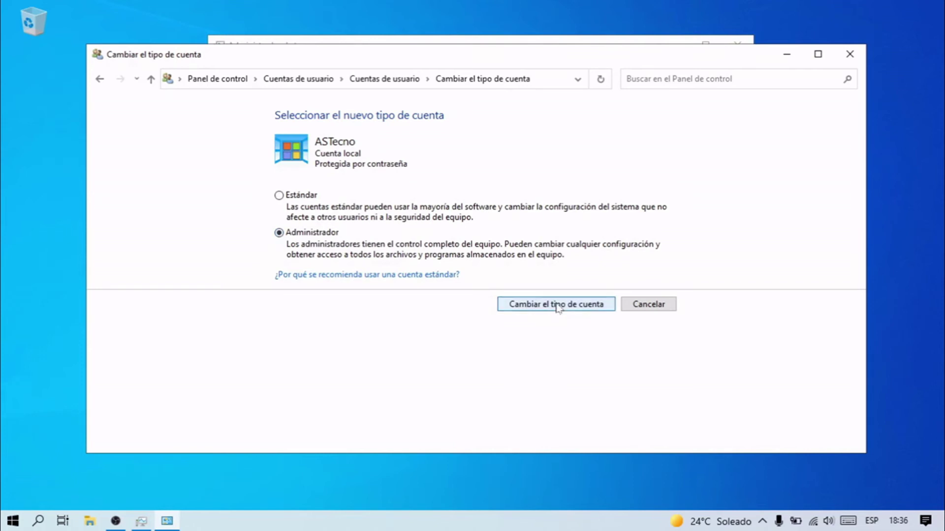
{"action": "left_click", "coordinate": [850, 53]}
{"action": "left_click", "coordinate": [737, 44]}
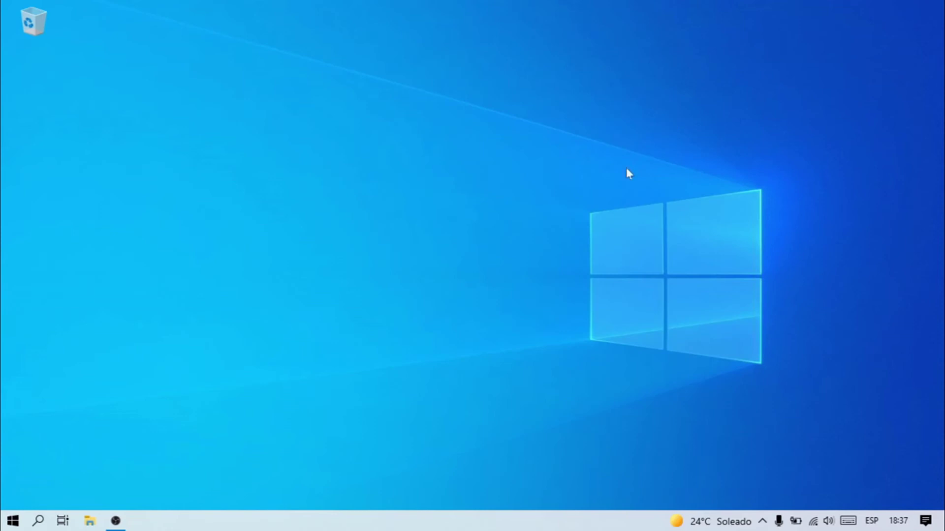
Sign out of the current ASTecno session so the new account type takes effect
{"action": "left_click", "coordinate": [13, 522]}
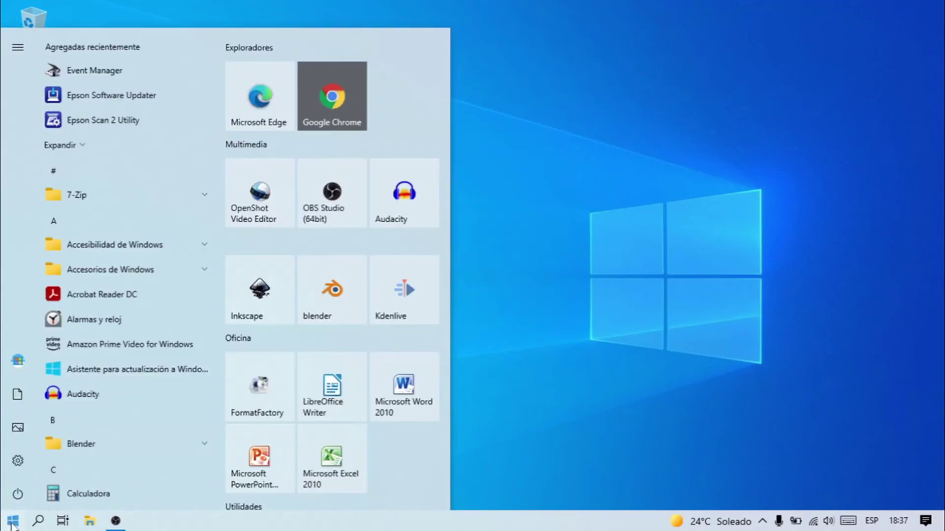
{"action": "left_click", "coordinate": [17, 363]}
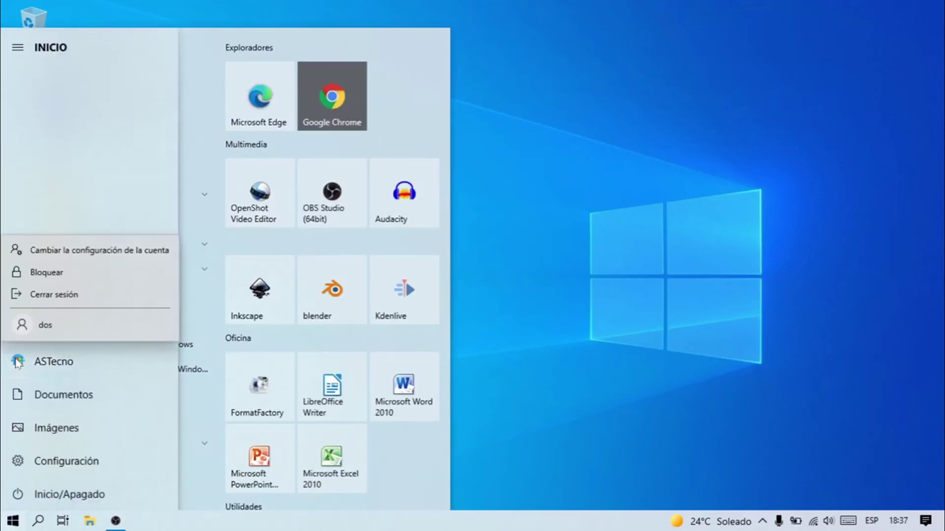
{"action": "left_click", "coordinate": [53, 295]}
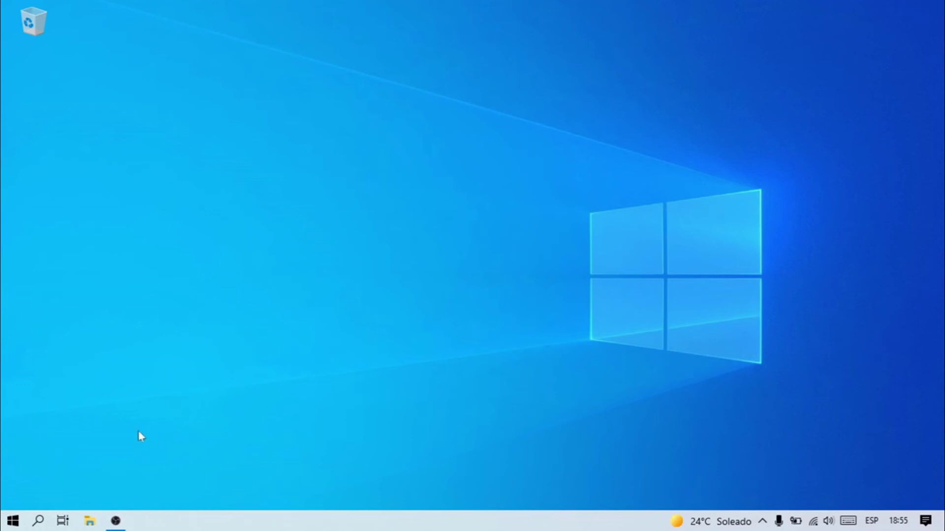
Check the ASTecno account's type on the Tu información page of the Cuentas settings and close the settings
{"action": "left_click", "coordinate": [7, 527]}
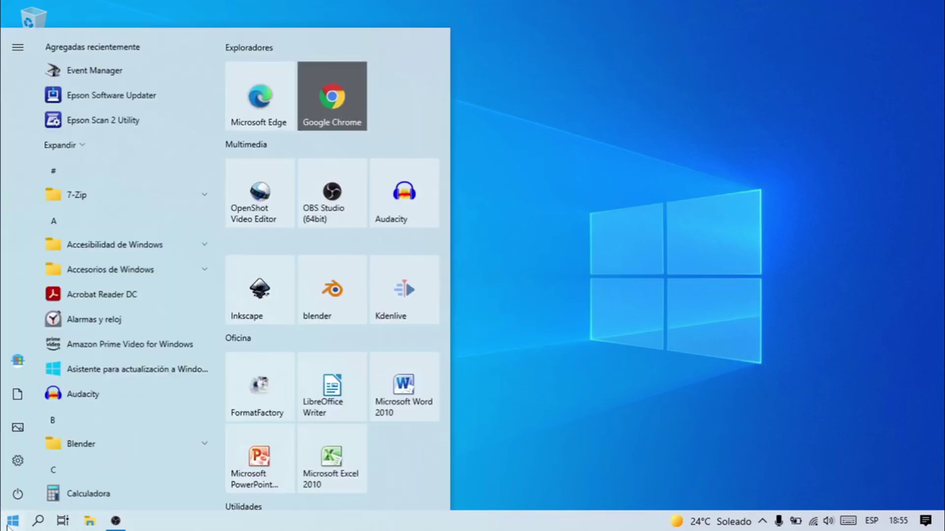
{"action": "left_click", "coordinate": [19, 460]}
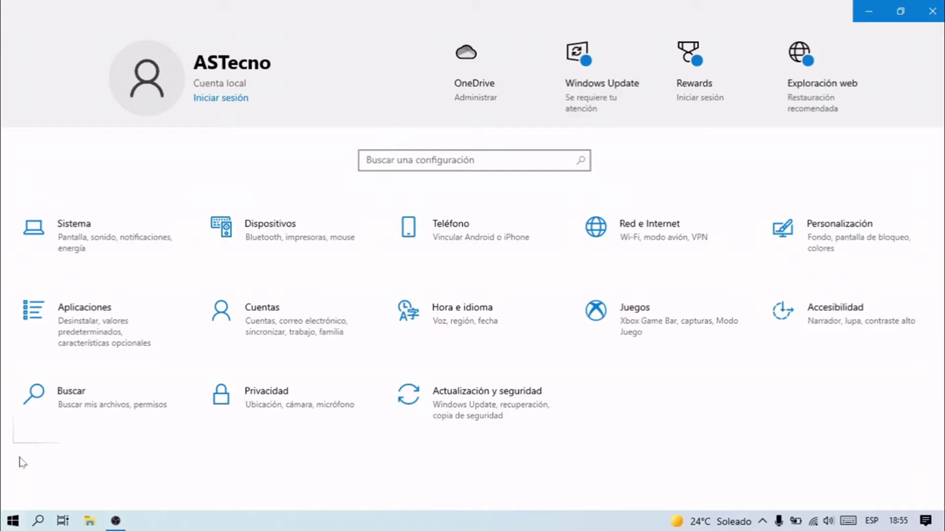
{"action": "left_click", "coordinate": [282, 331]}
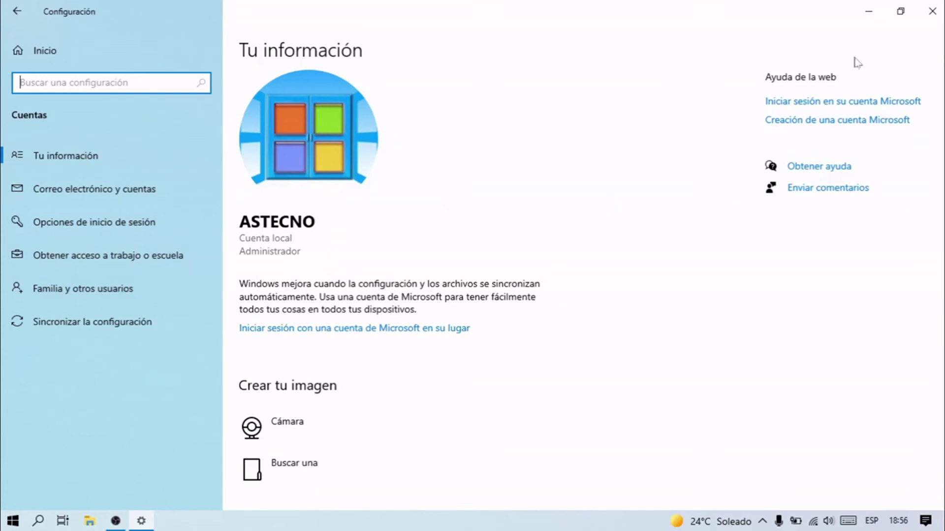
{"action": "left_click", "coordinate": [941, 12]}
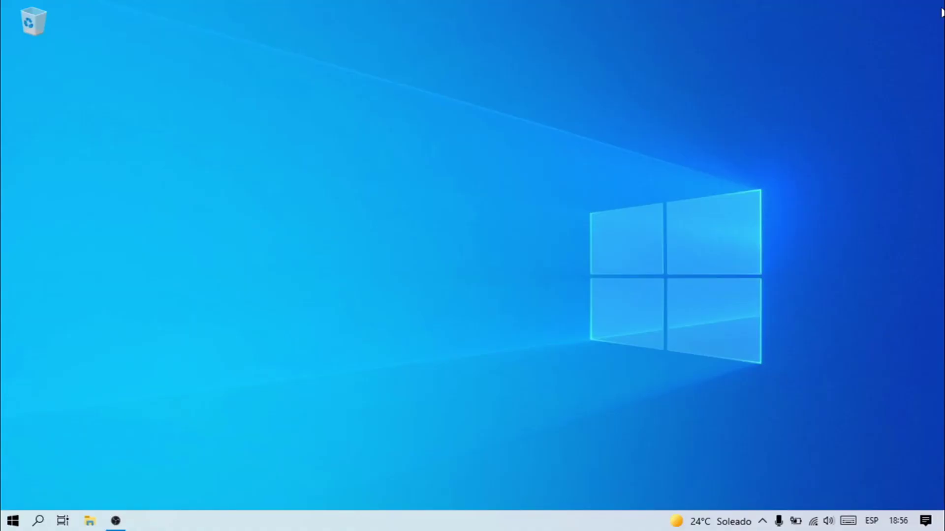
Open user account management for ASTecno through the Task Manager and display the list of other accounts to manage
{"action": "right_click", "coordinate": [453, 527]}
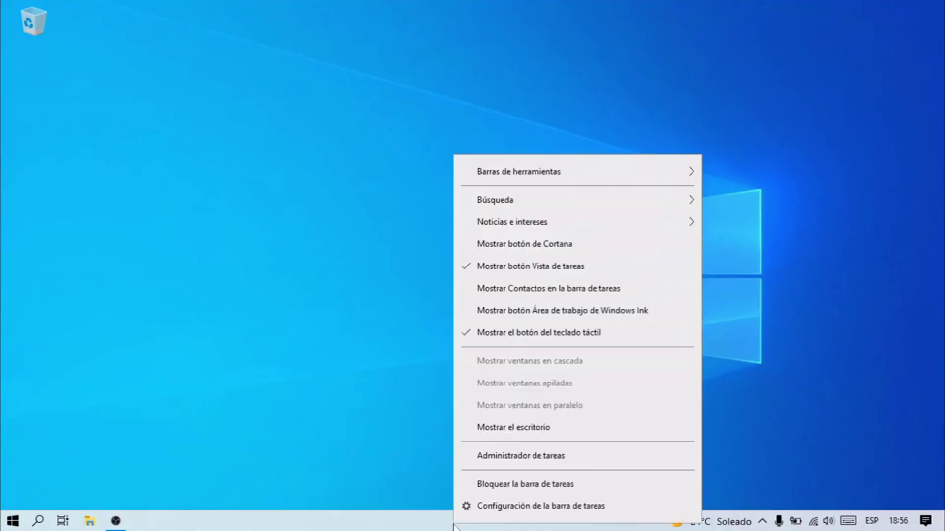
{"action": "left_click", "coordinate": [521, 457]}
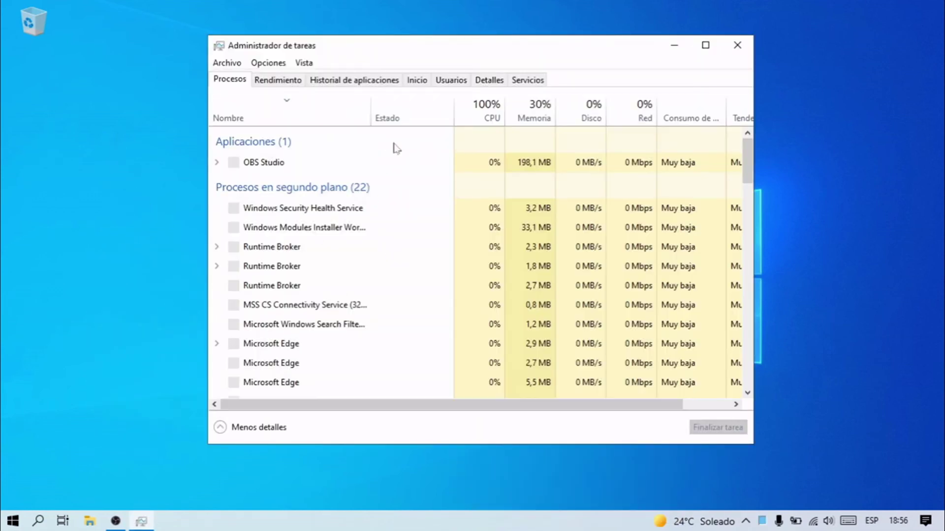
{"action": "left_click", "coordinate": [461, 85]}
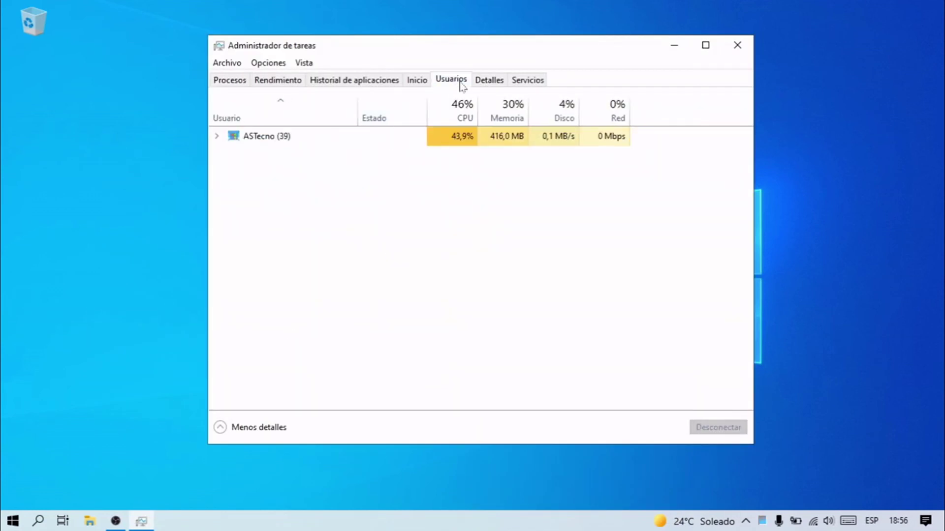
{"action": "right_click", "coordinate": [236, 135]}
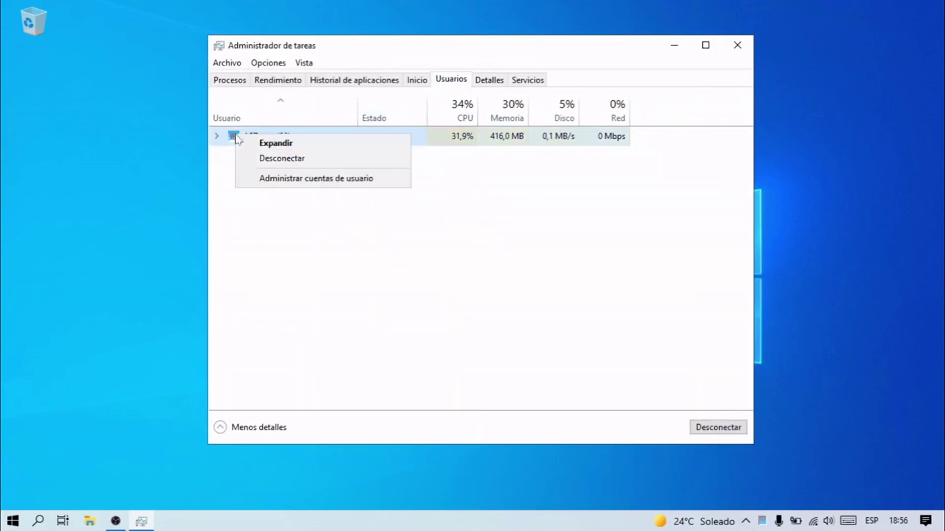
{"action": "left_click", "coordinate": [273, 181]}
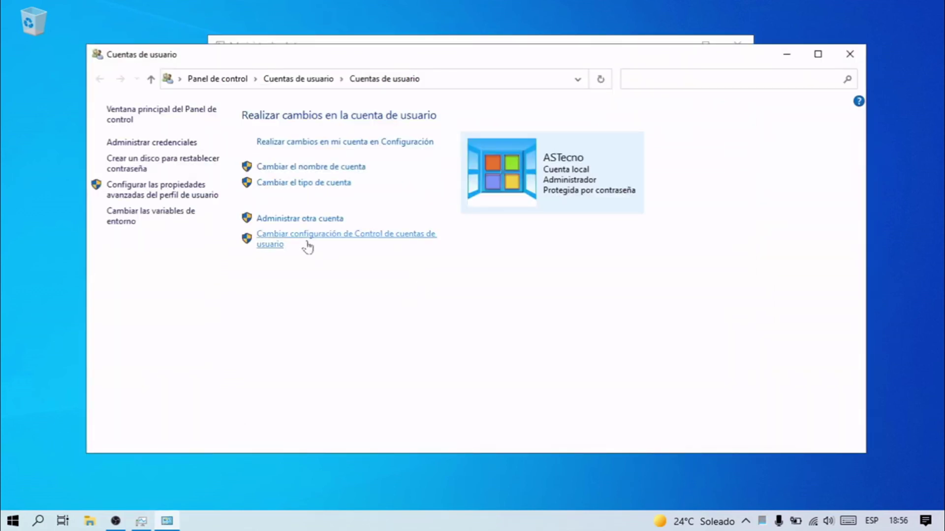
{"action": "left_click", "coordinate": [285, 219]}
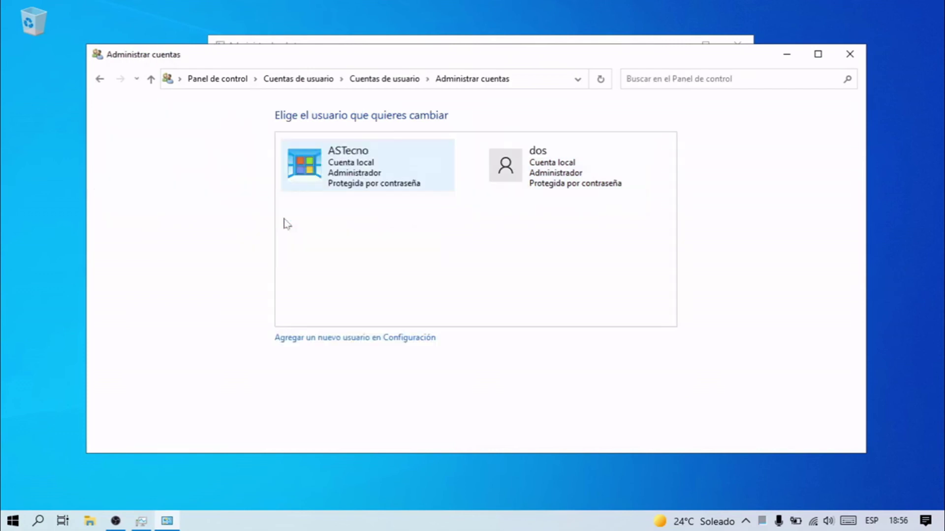
Delete the dos account together with its files, and close the accounts window and Task Manager
{"action": "left_click", "coordinate": [549, 164]}
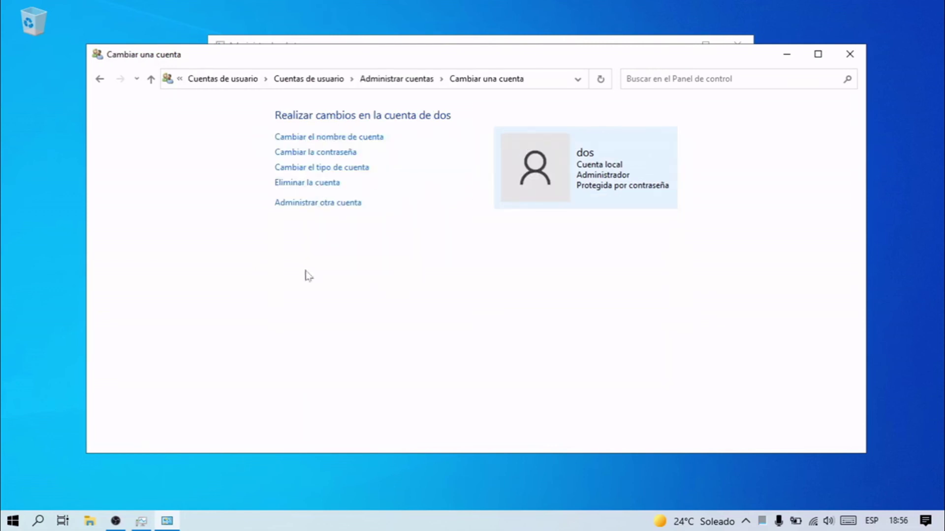
{"action": "left_click", "coordinate": [304, 183]}
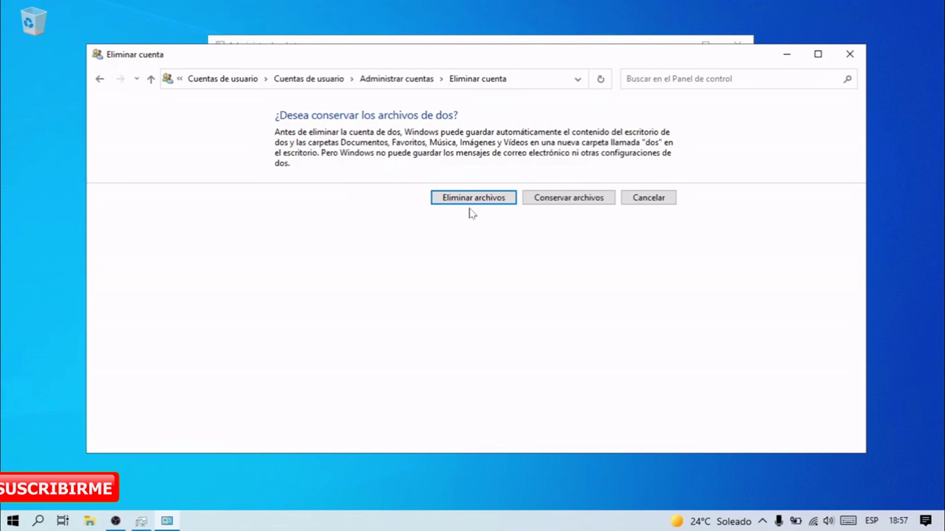
{"action": "left_click", "coordinate": [473, 202]}
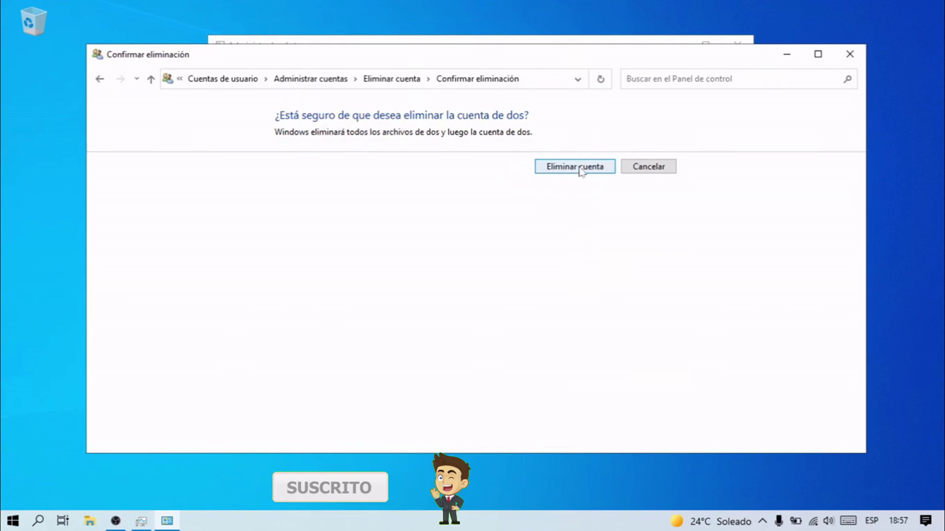
{"action": "left_click", "coordinate": [580, 168]}
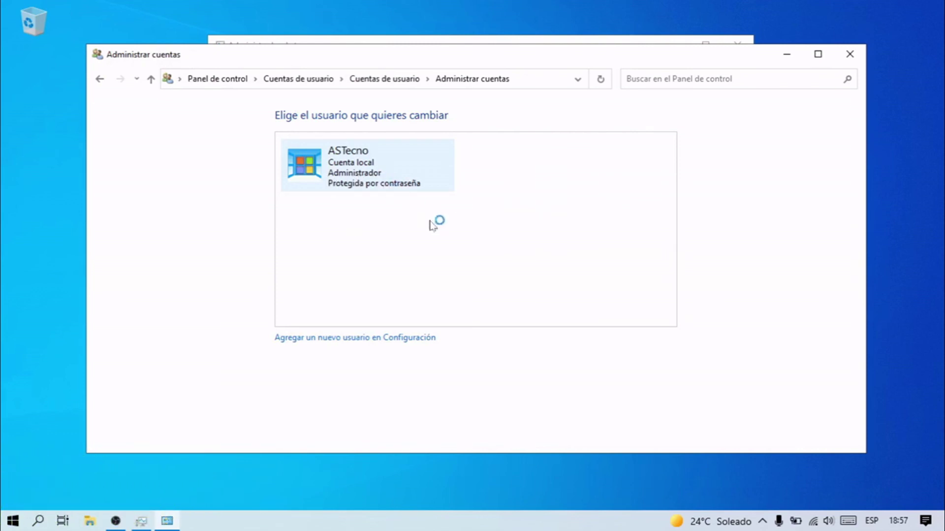
{"action": "left_click", "coordinate": [850, 55]}
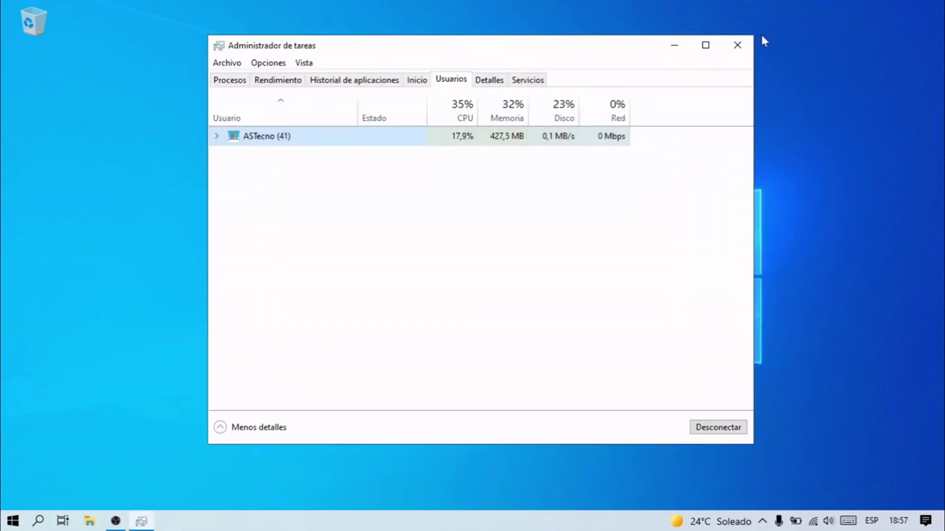
{"action": "left_click", "coordinate": [738, 47]}
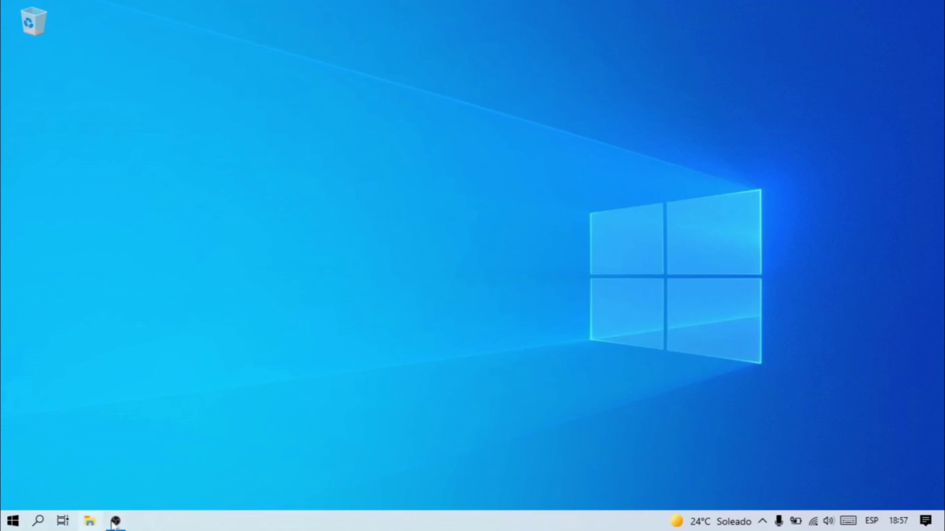